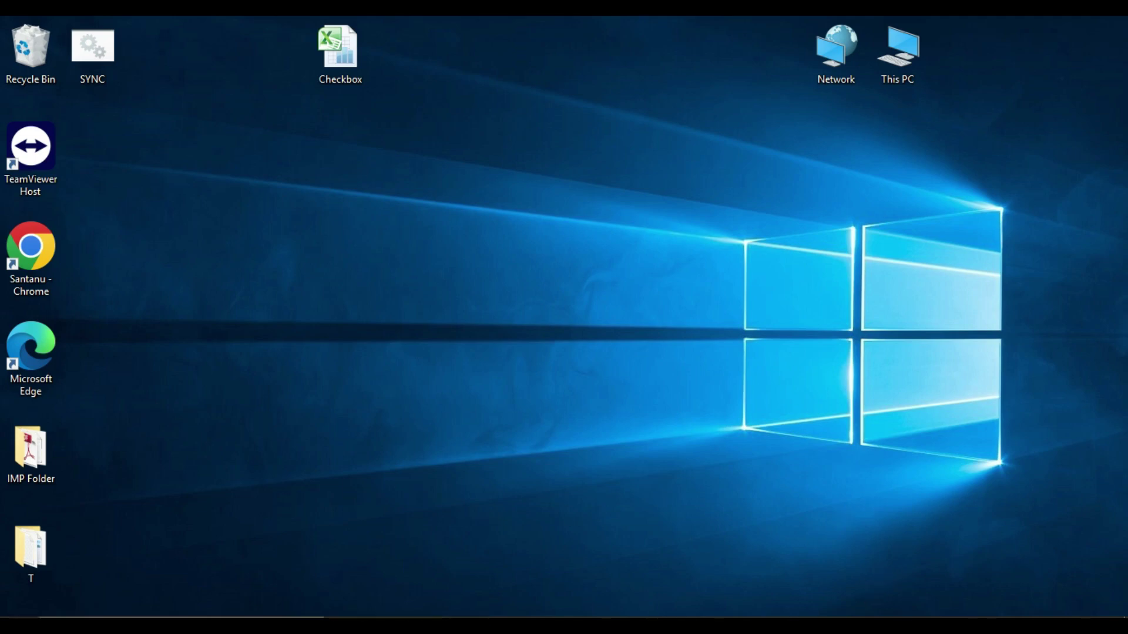
# Launch Notepad as administrator from the Start menu search for 'note'
pyautogui.press('super')
pyautogui.write('note')
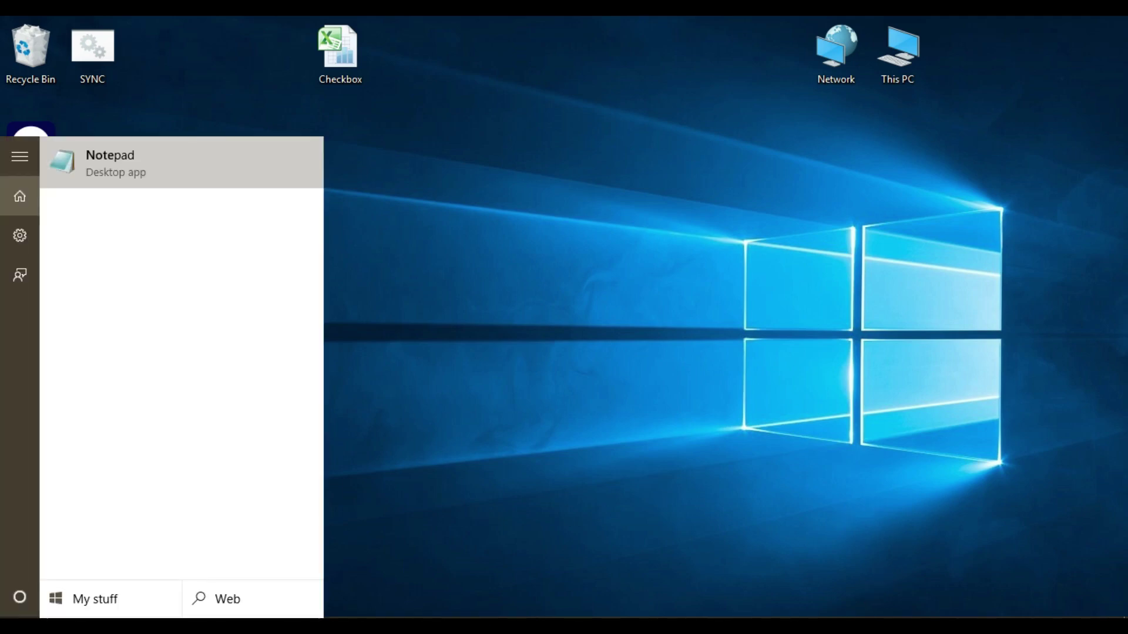
pyautogui.rightClick(140, 158)
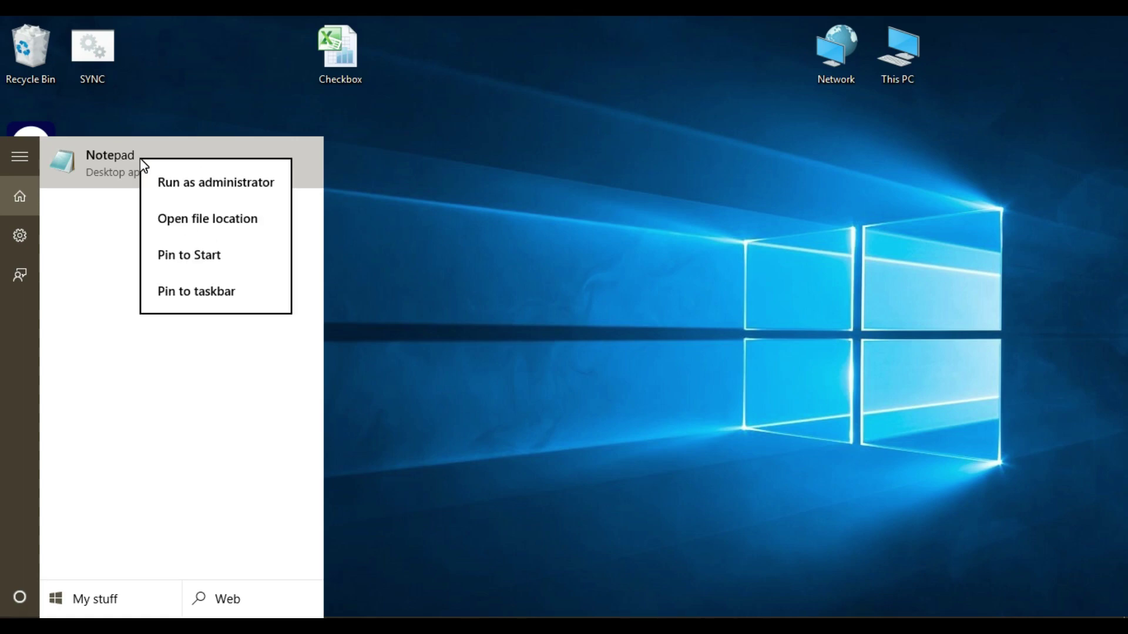
pyautogui.click(195, 182)
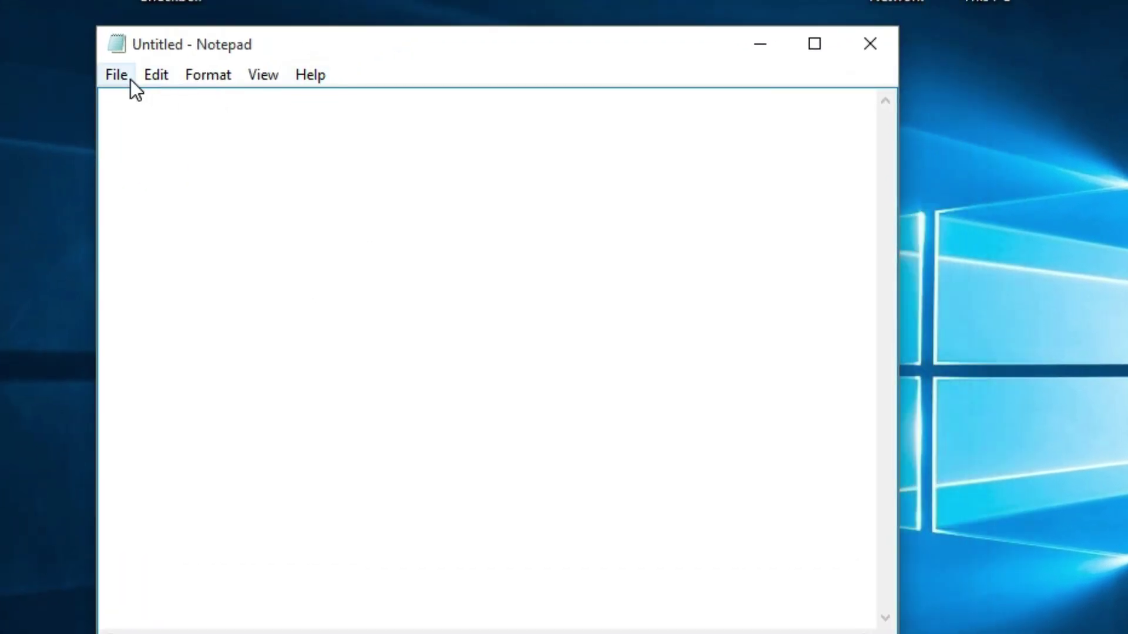
# In the File Open dialog, browse to C:\Windows\System32\drivers\etc
pyautogui.click(114, 76)
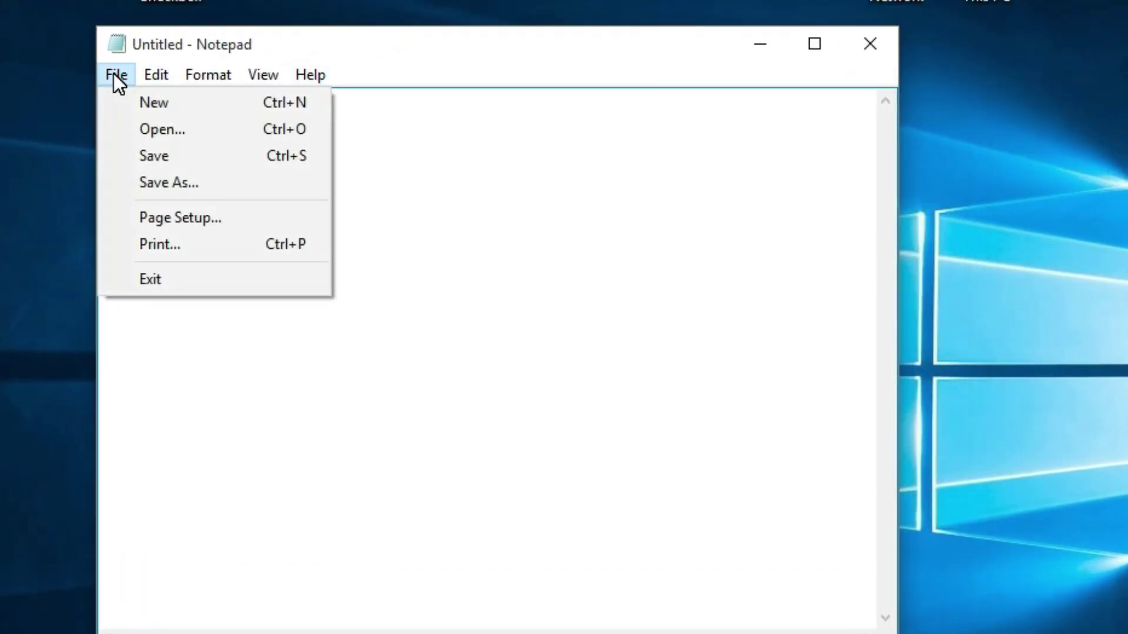
pyautogui.click(138, 130)
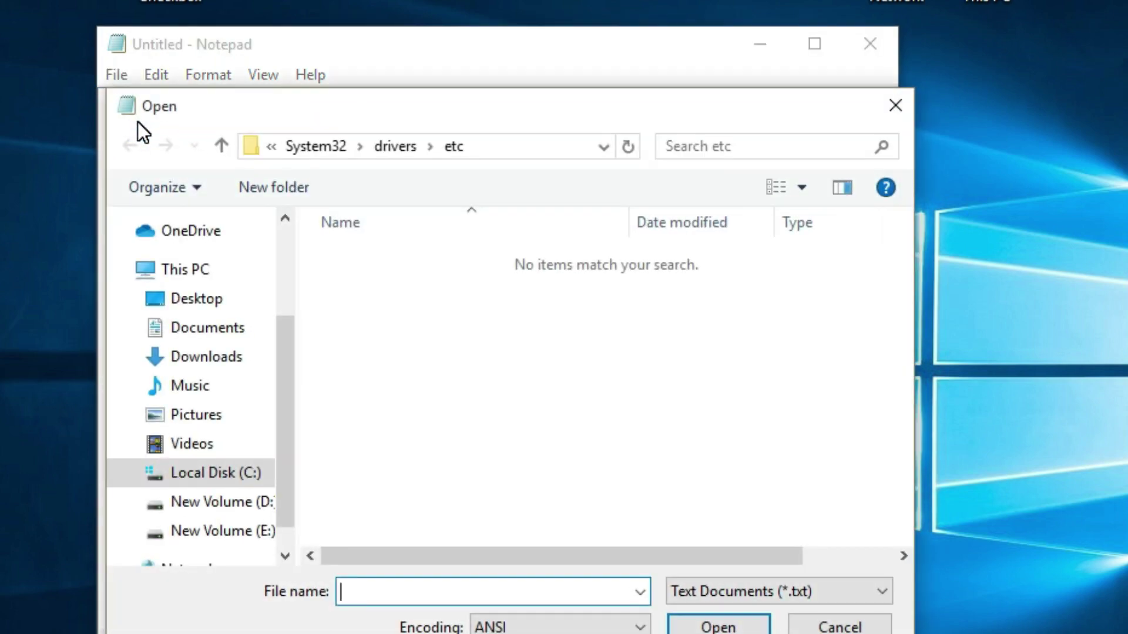
pyautogui.click(216, 473)
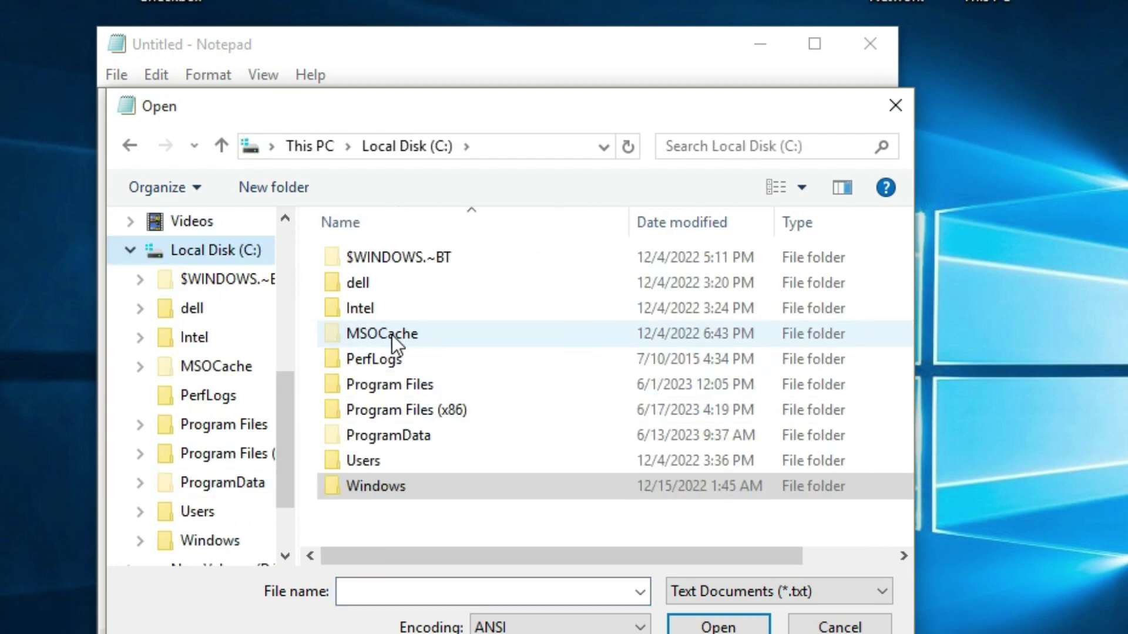
pyautogui.doubleClick(367, 484)
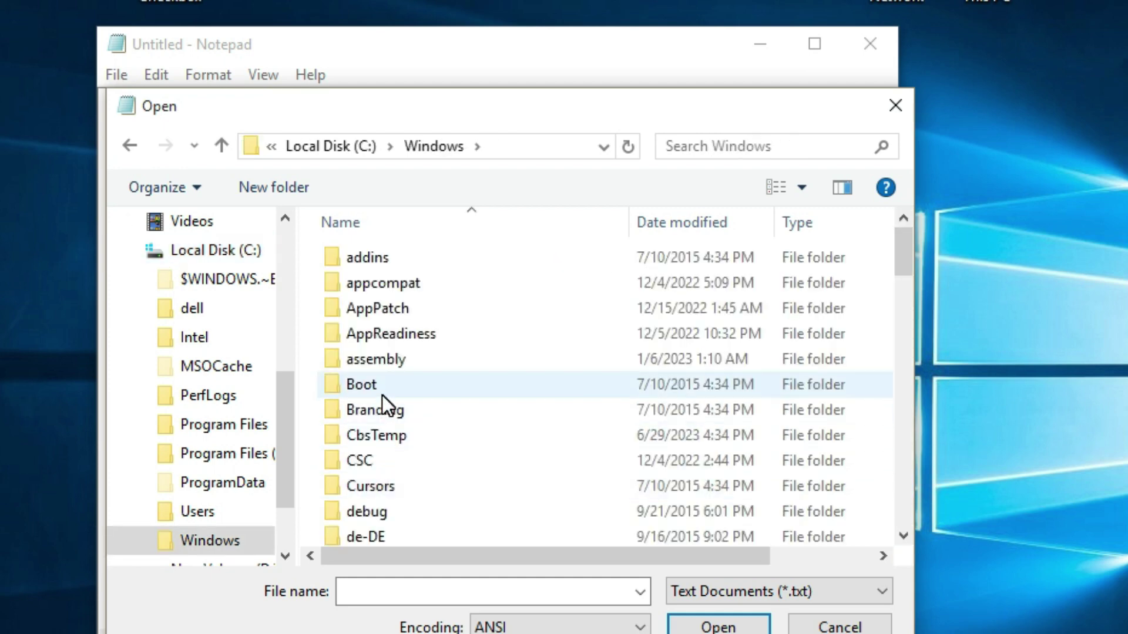
pyautogui.scroll(-3, 382, 397)
pyautogui.scroll(-2, 381, 395)
pyautogui.scroll(-3, 382, 395)
pyautogui.scroll(-8, 381, 395)
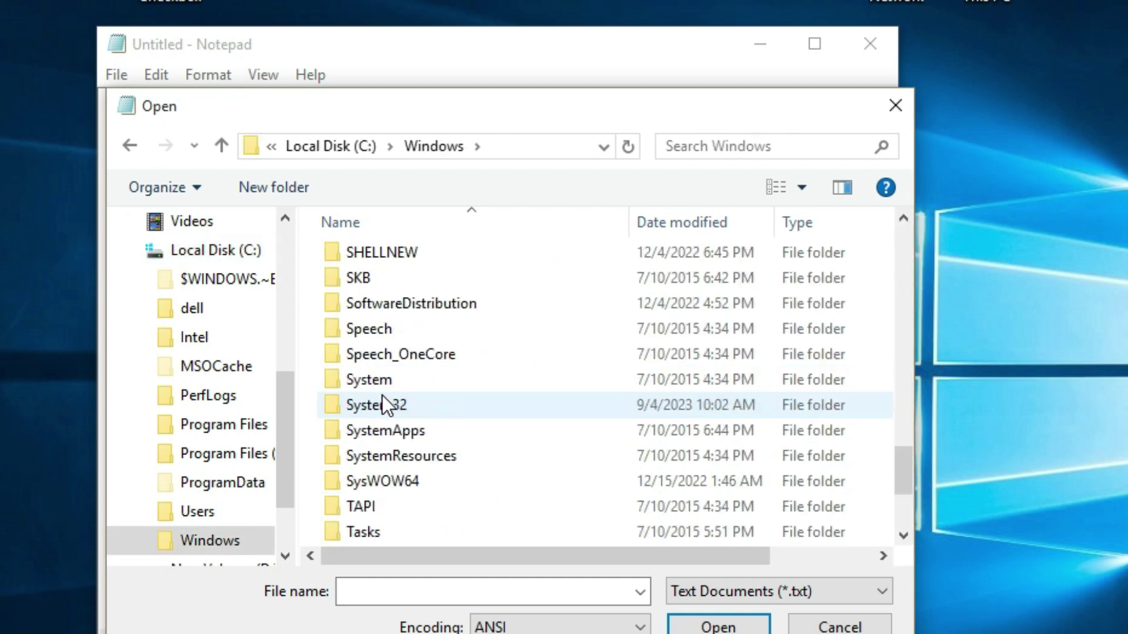
pyautogui.scroll(-2, 382, 395)
pyautogui.scroll(1, 379, 411)
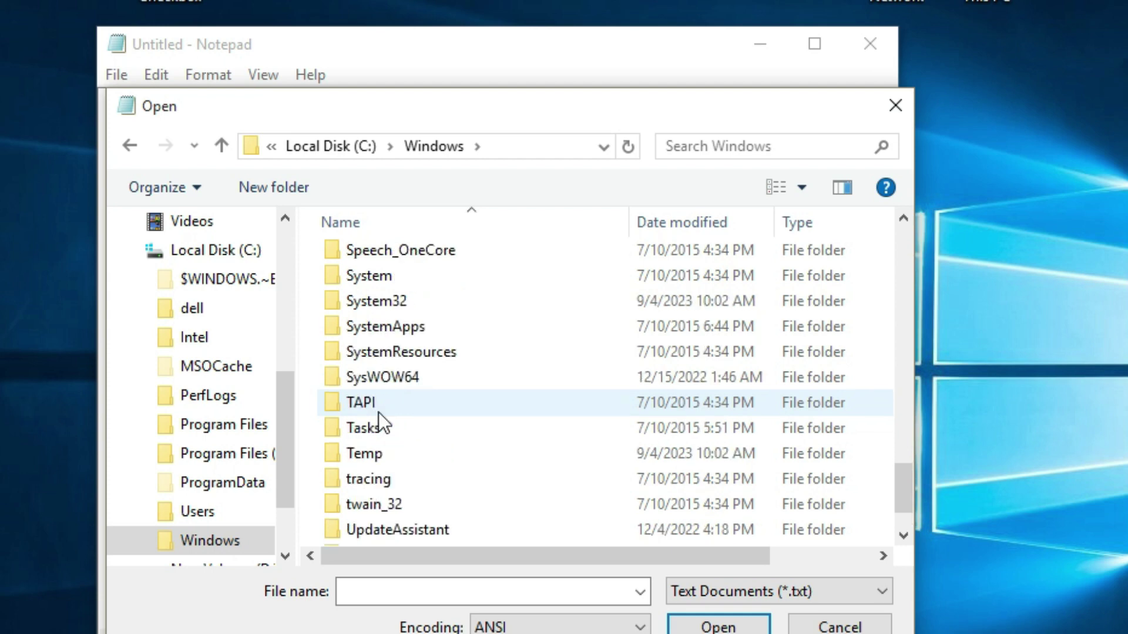
pyautogui.click(400, 302)
pyautogui.doubleClick(399, 303)
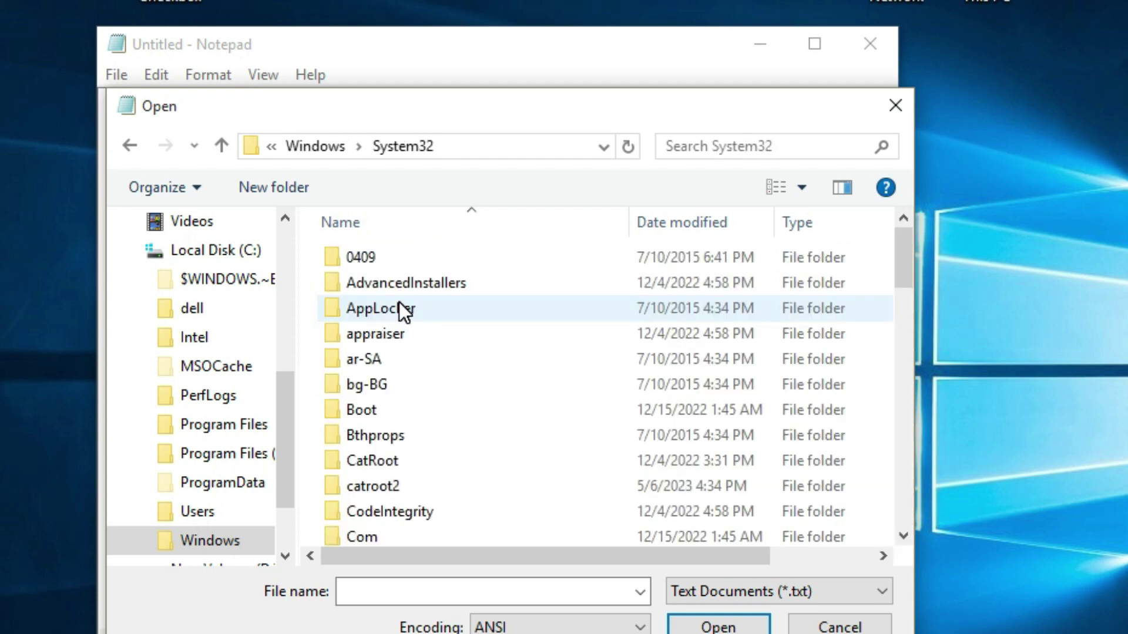
pyautogui.scroll(-3, 399, 315)
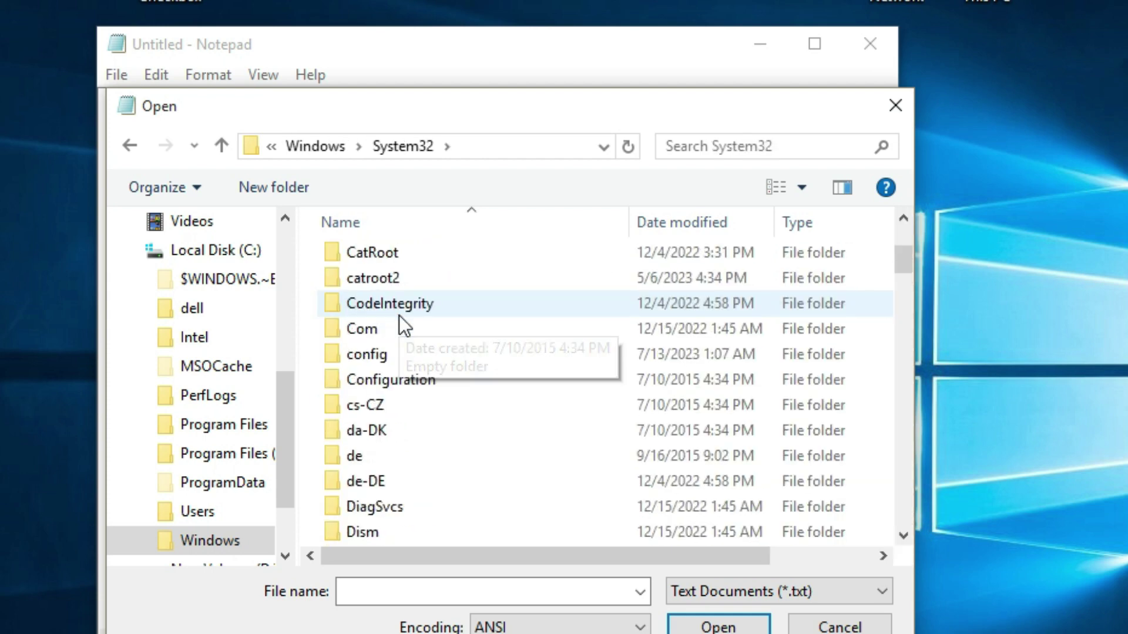
pyautogui.scroll(-5, 399, 316)
pyautogui.scroll(3, 399, 323)
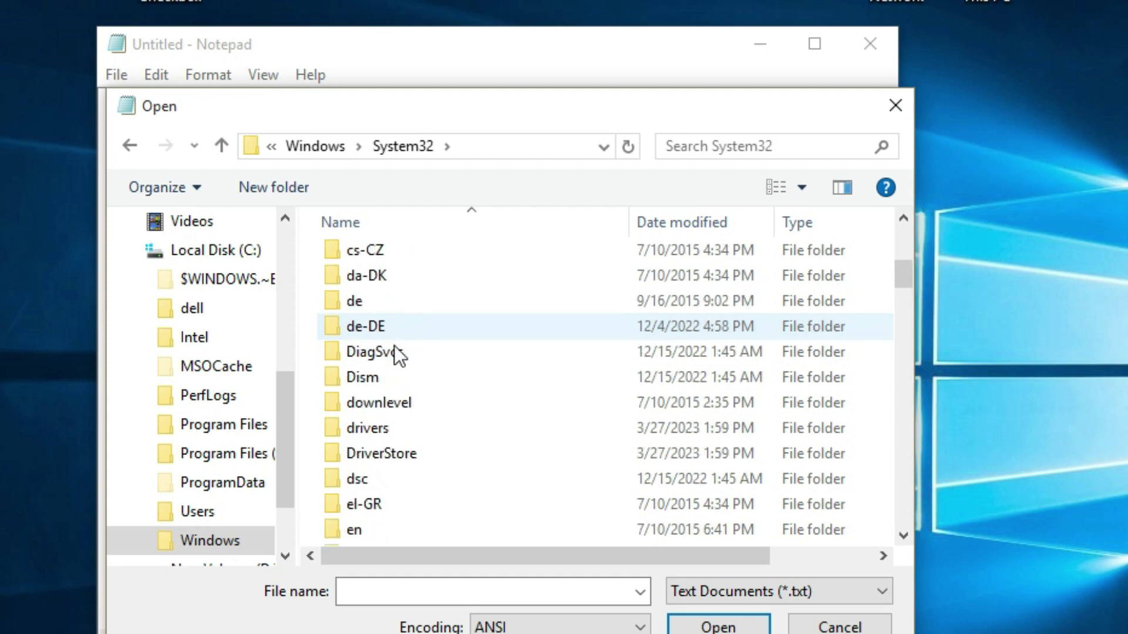
pyautogui.click(375, 432)
pyautogui.doubleClick(374, 435)
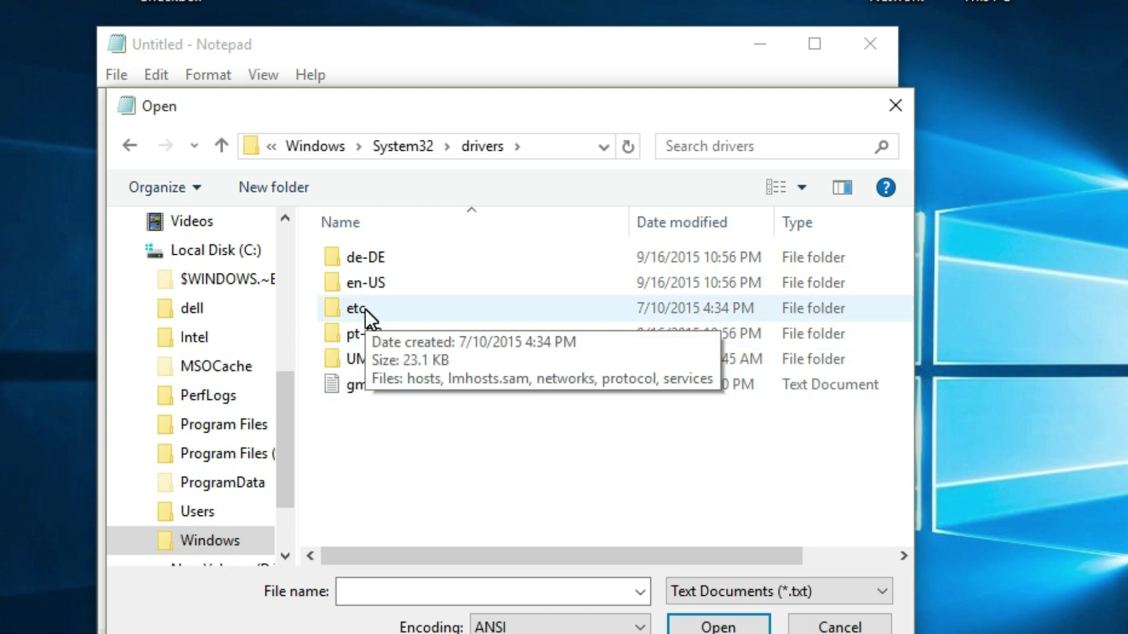
pyautogui.doubleClick(366, 309)
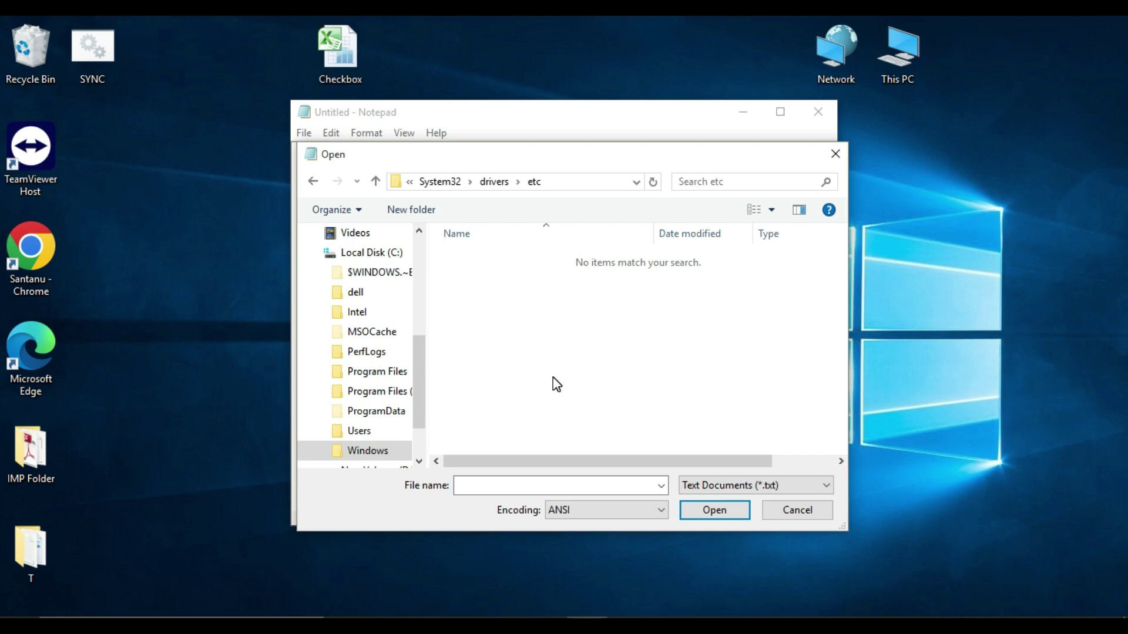
# Switch the file filter to All Files and open the hosts file
pyautogui.click(762, 486)
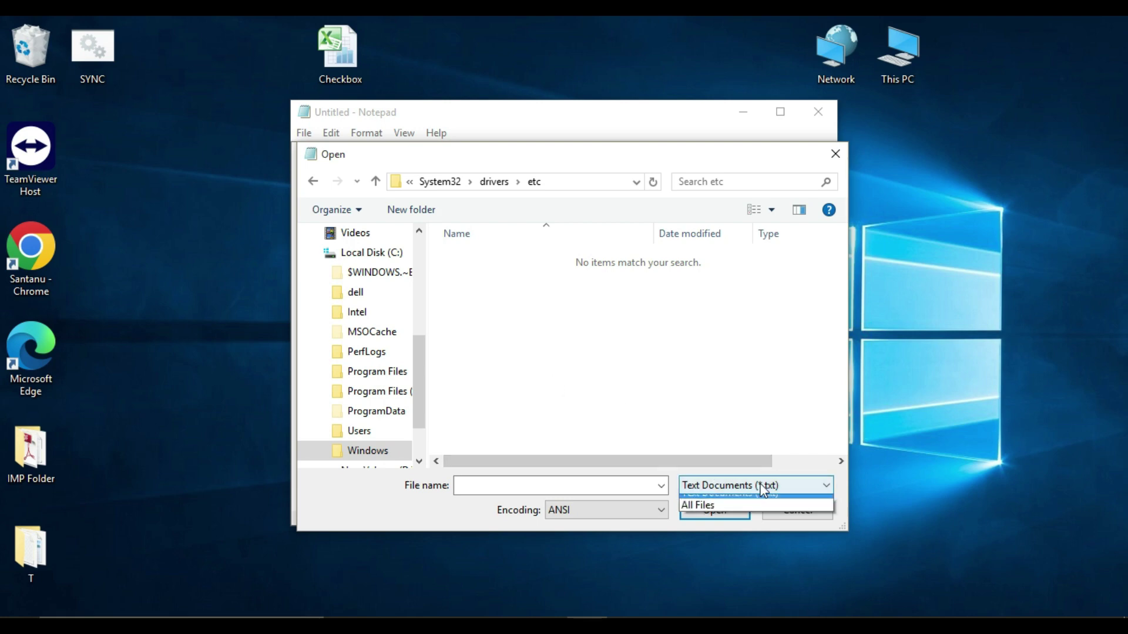
pyautogui.click(738, 515)
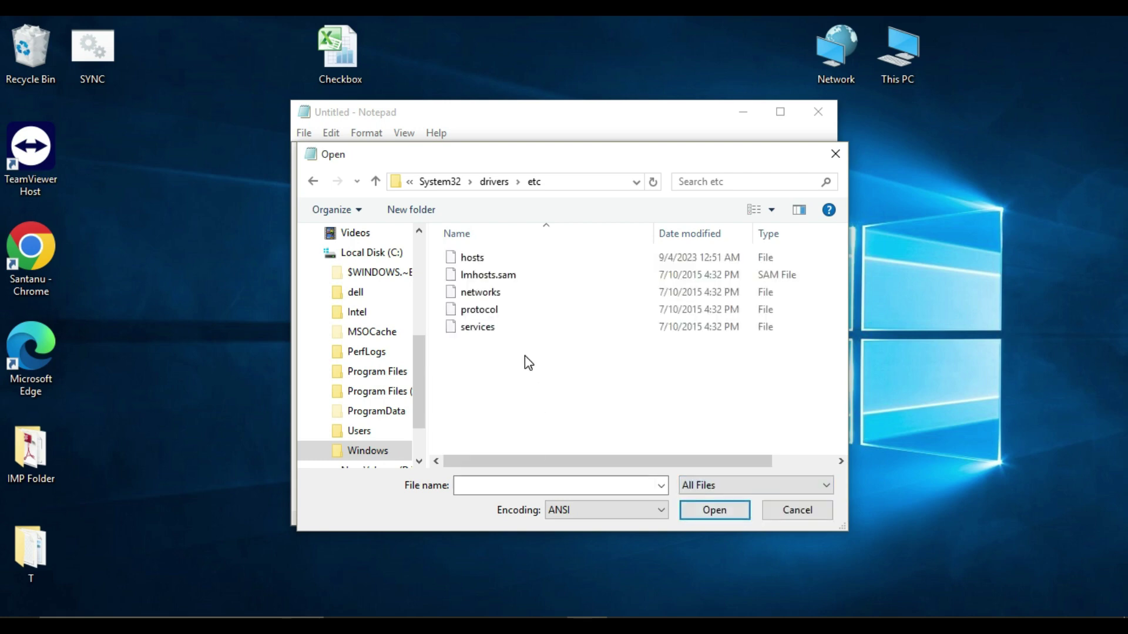
pyautogui.click(479, 263)
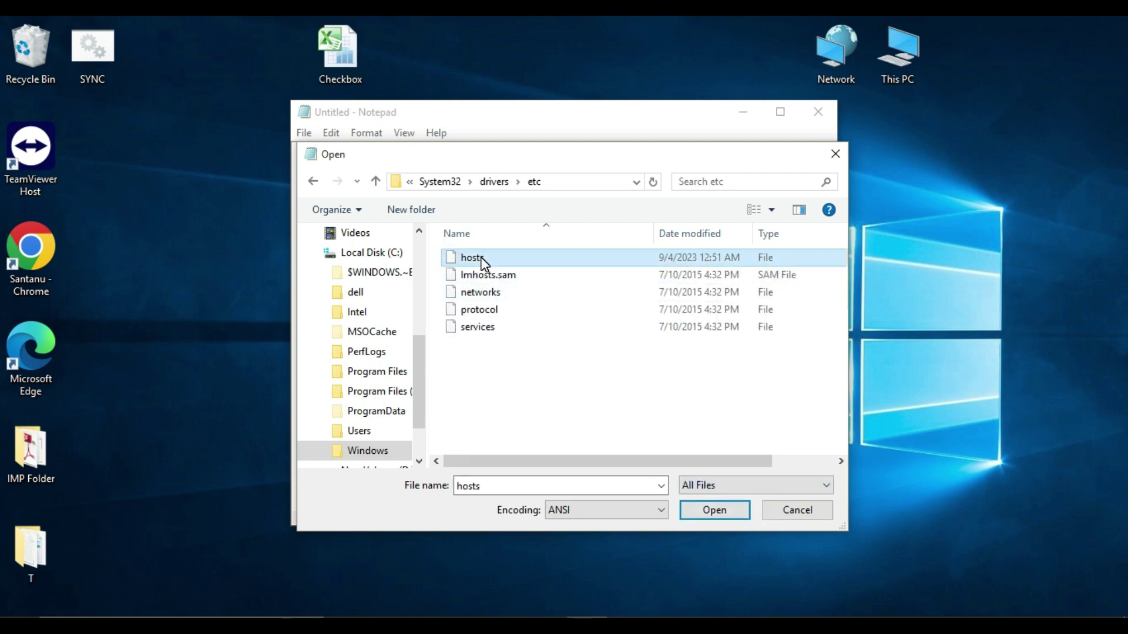
pyautogui.click(712, 510)
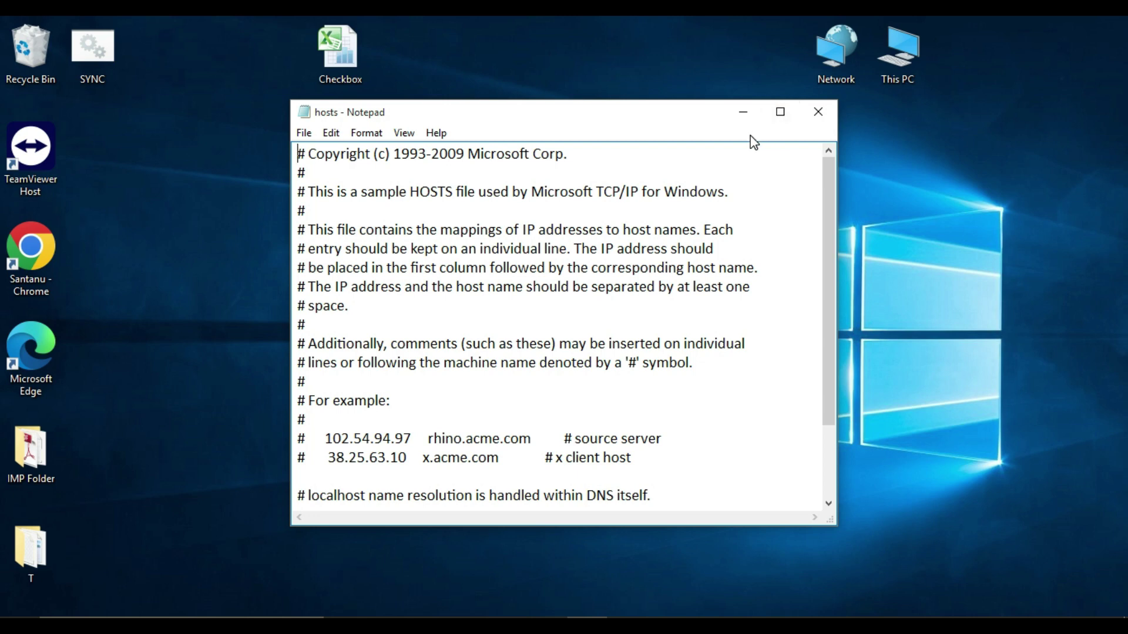
pyautogui.scroll(-1, 717, 147)
pyautogui.scroll(-1, 695, 146)
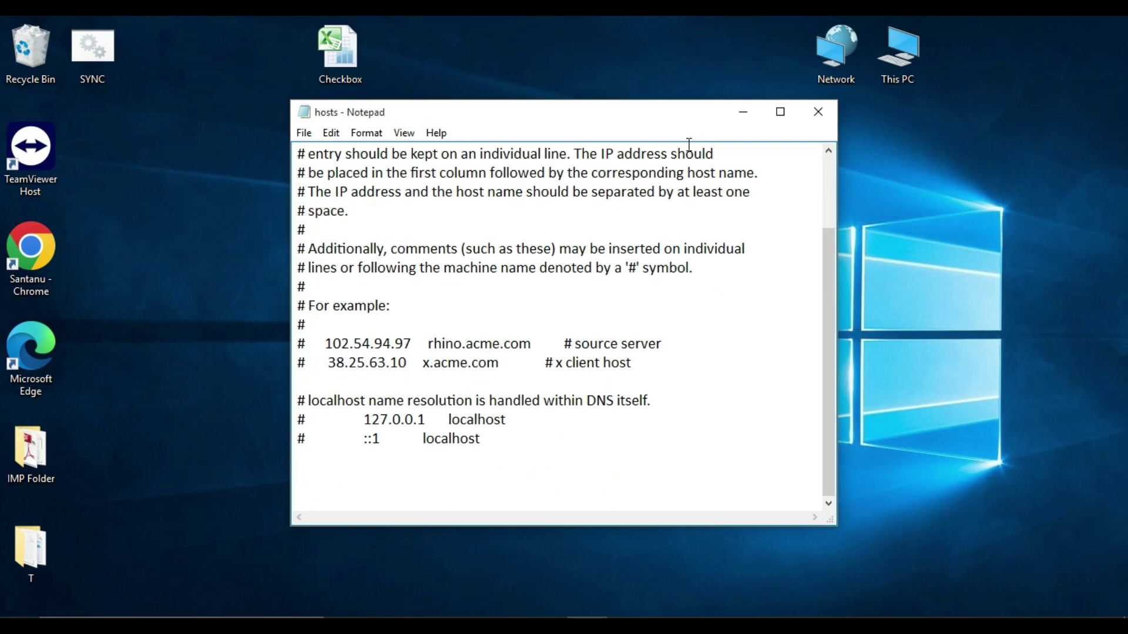
# Maximize and restore the hosts file window, then minimize Notepad
pyautogui.click(780, 112)
pyautogui.click(1070, 24)
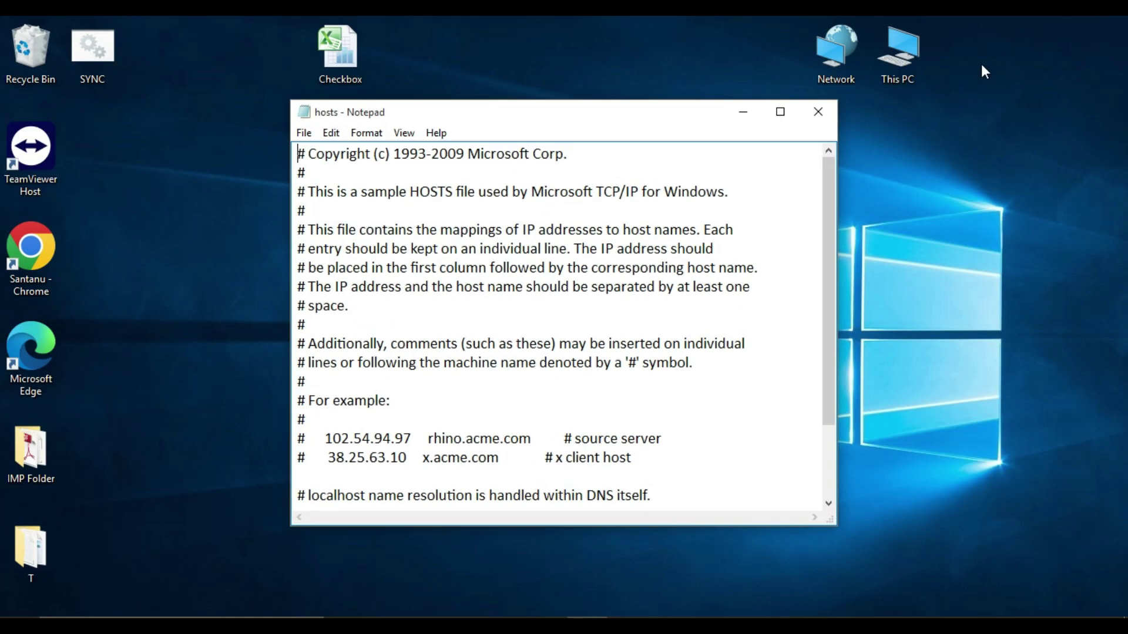
pyautogui.click(743, 112)
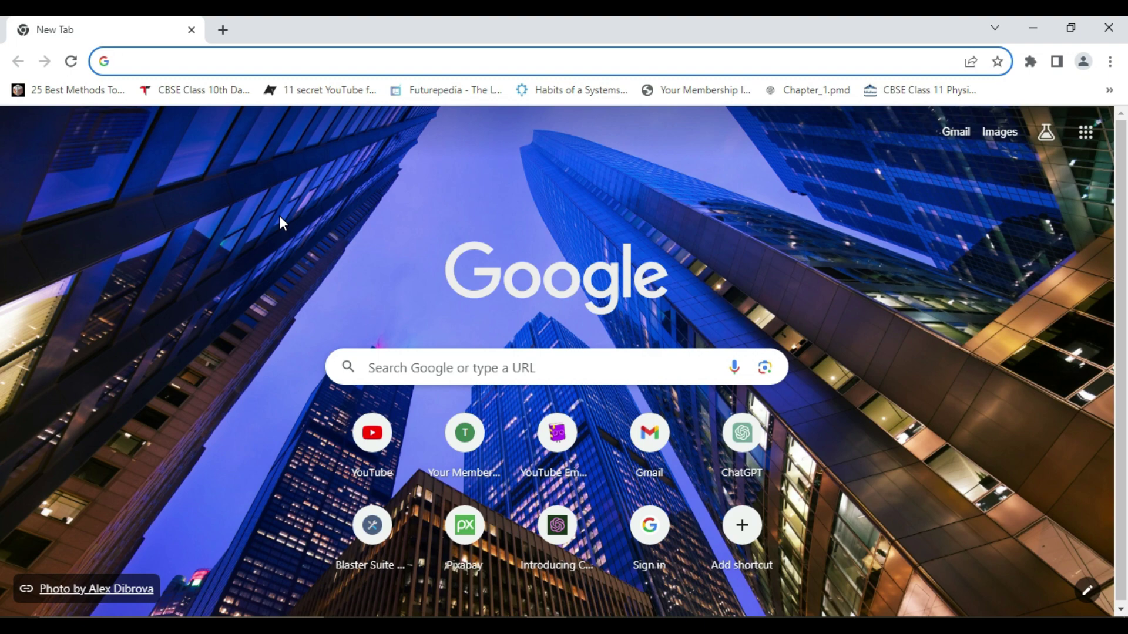
pyautogui.click(166, 61)
pyautogui.write('www.facebook.com')
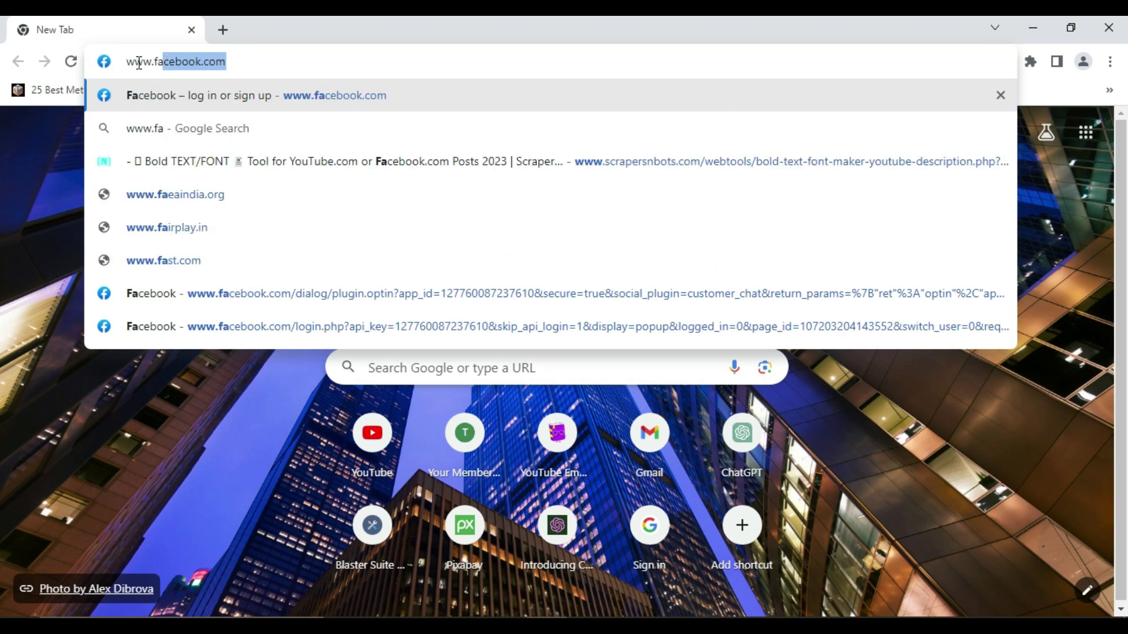
pyautogui.click(313, 97)
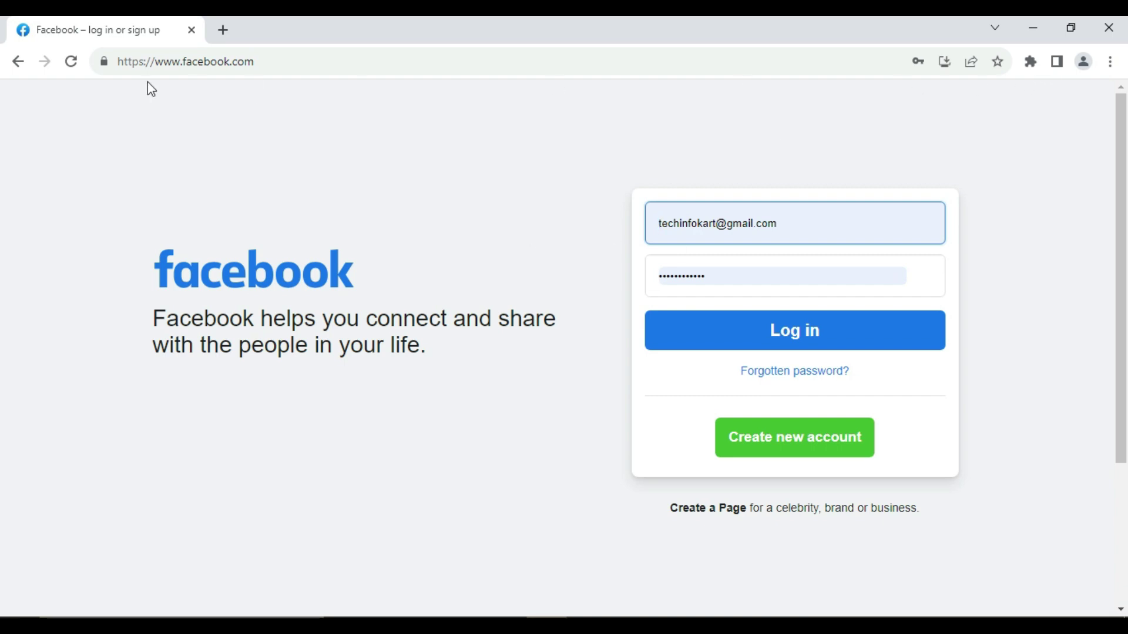
pyautogui.click(17, 61)
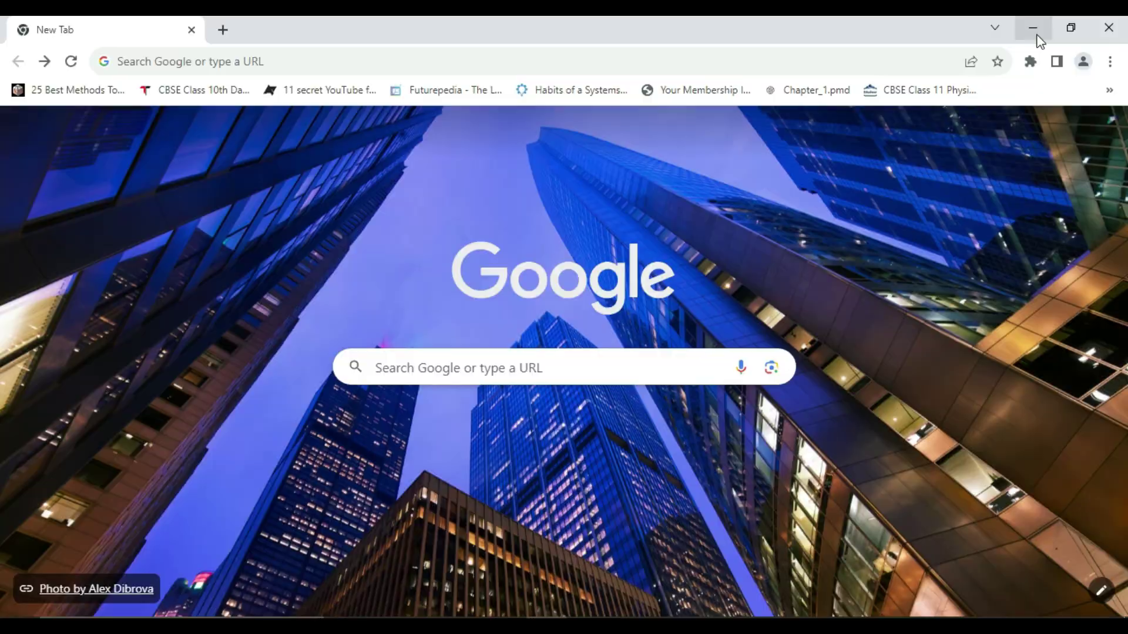
pyautogui.click(1032, 28)
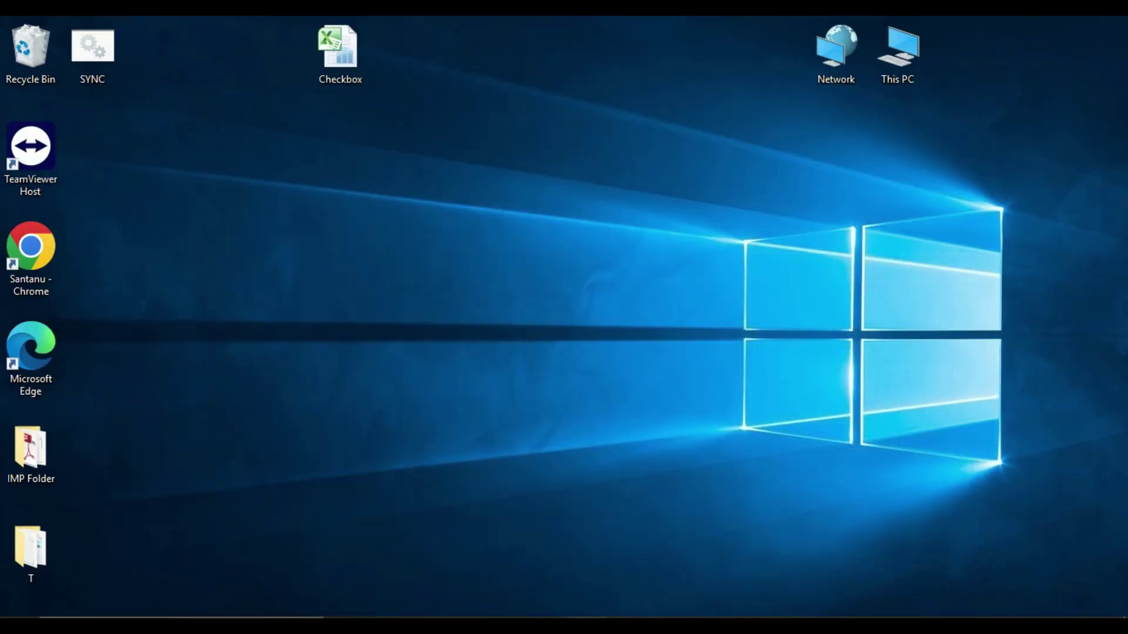
pyautogui.scroll(-3, 397, 403)
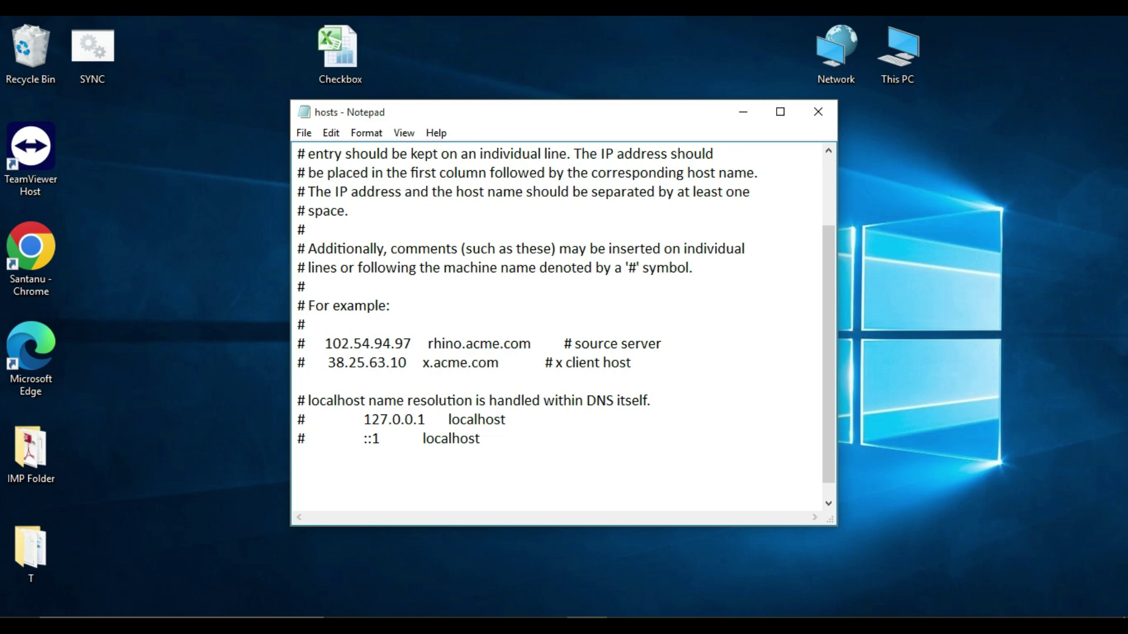
pyautogui.write('127.0.')
pyautogui.write('0.')
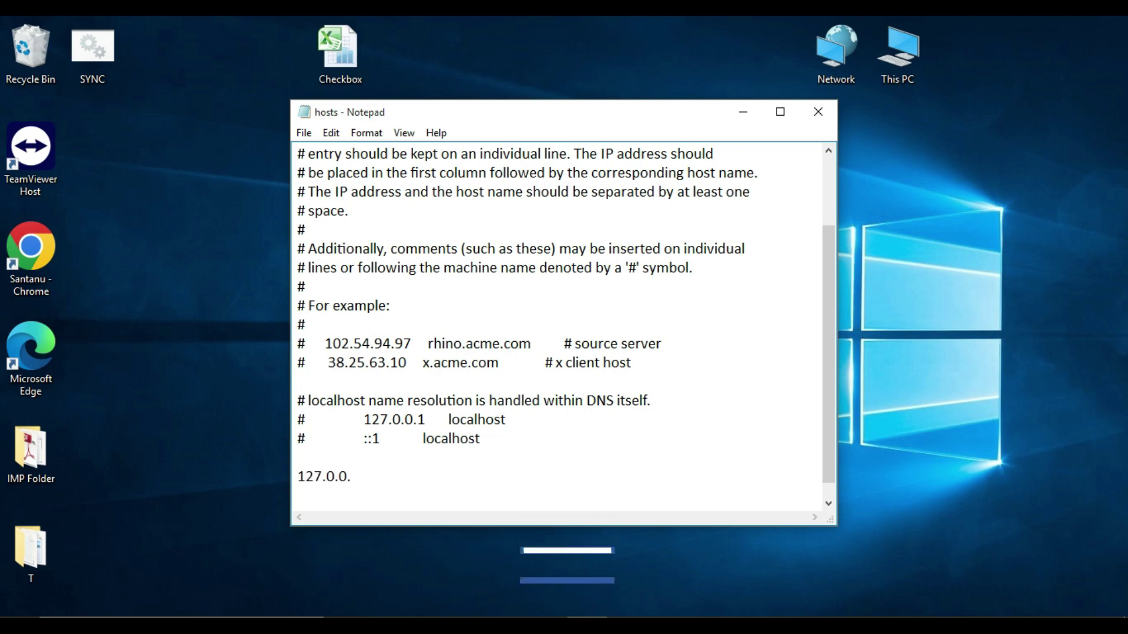
pyautogui.write('1')
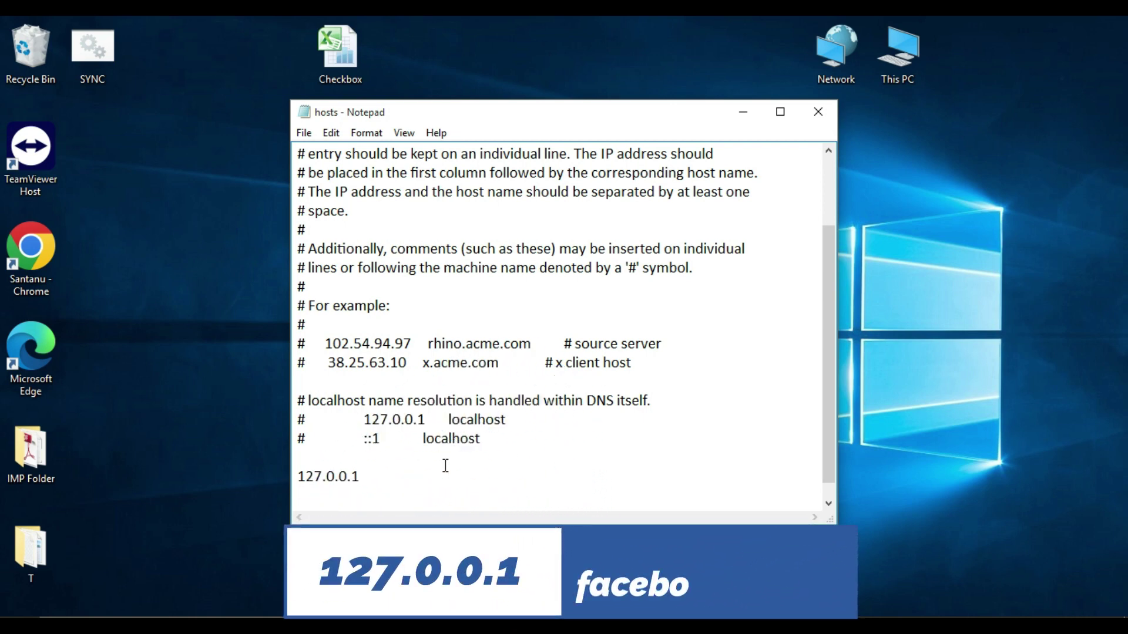
pyautogui.write(' f')
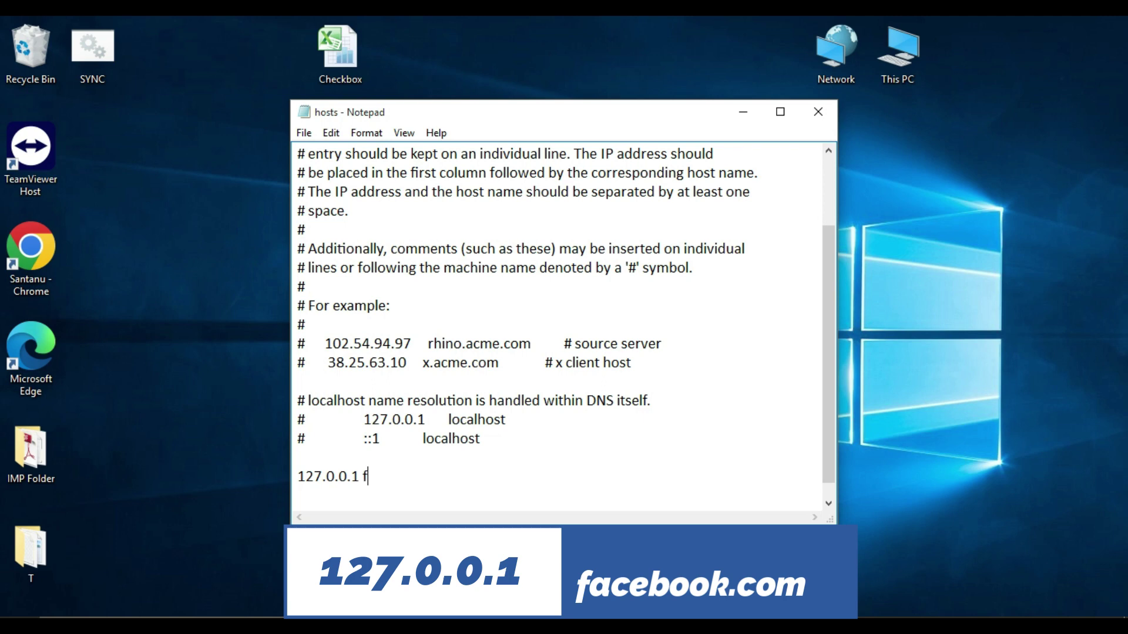
pyautogui.write('acebo')
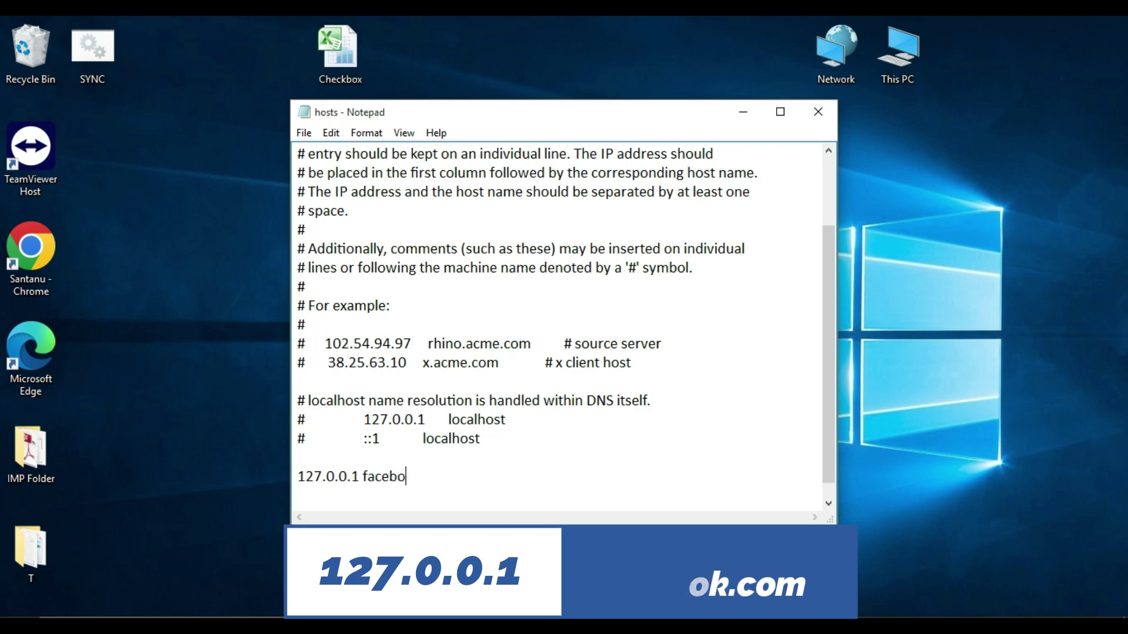
pyautogui.write('ok.co')
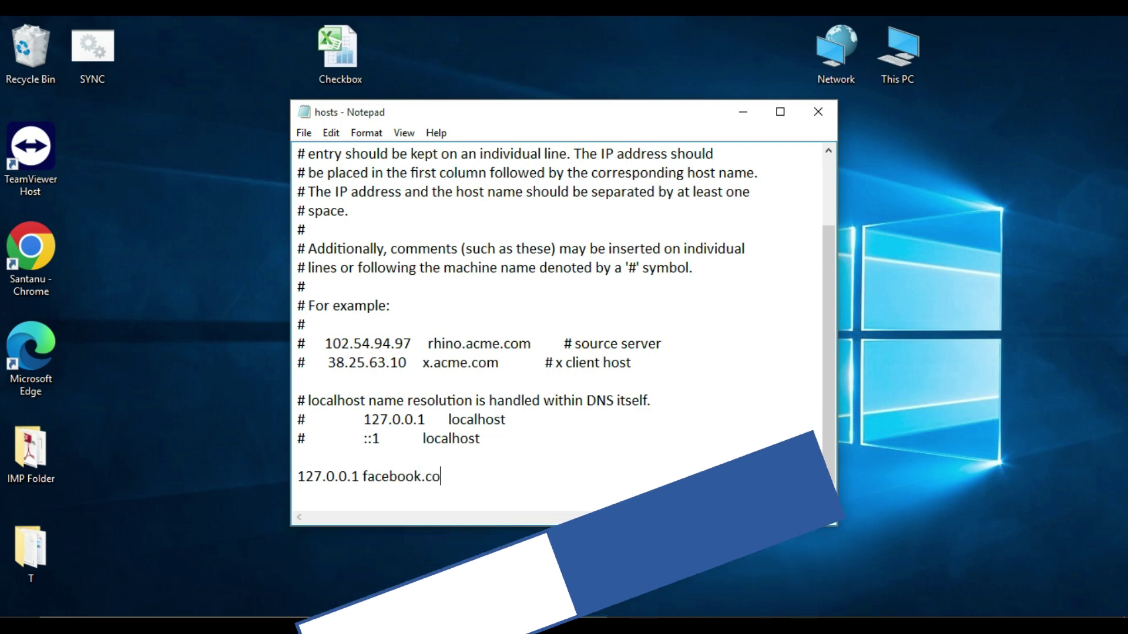
pyautogui.write('m')
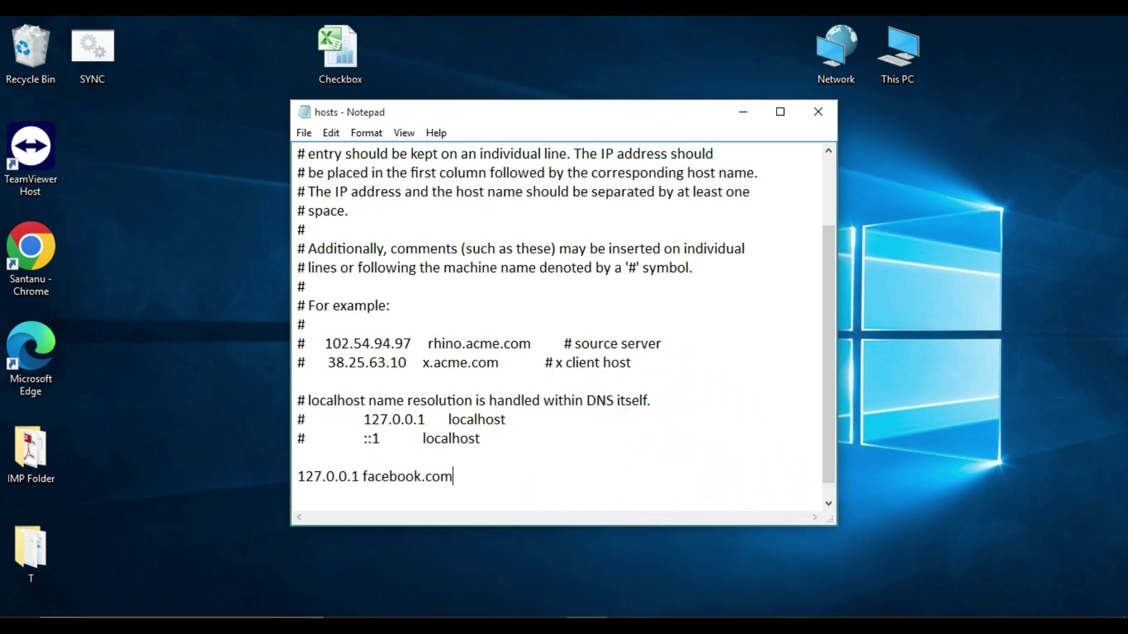
pyautogui.press('Return')
pyautogui.write('127')
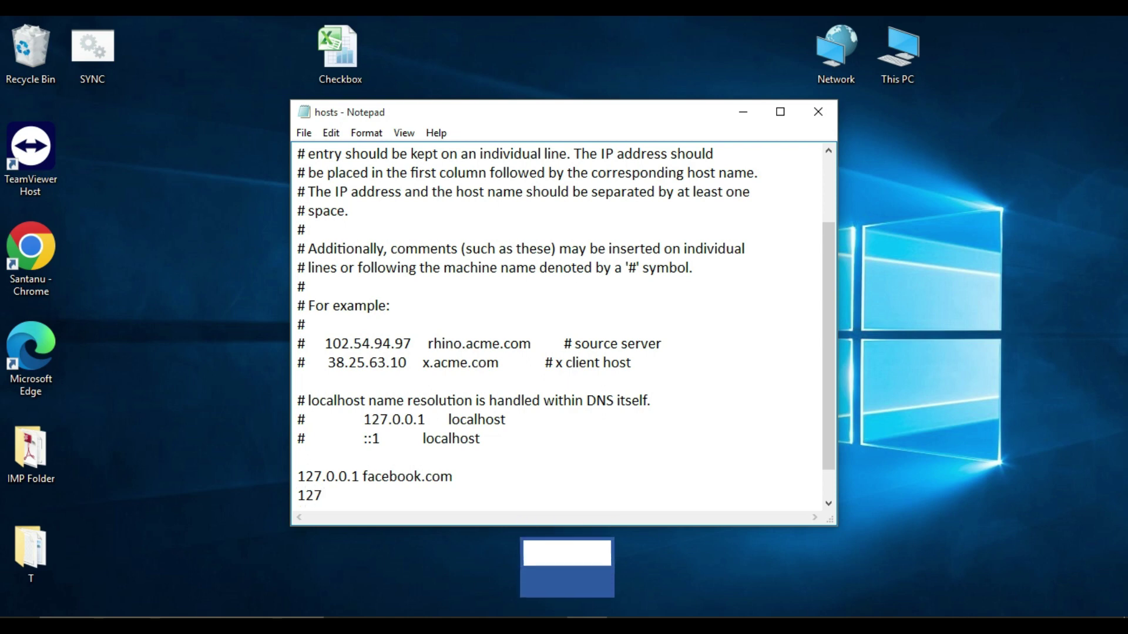
pyautogui.write('.0.0.1')
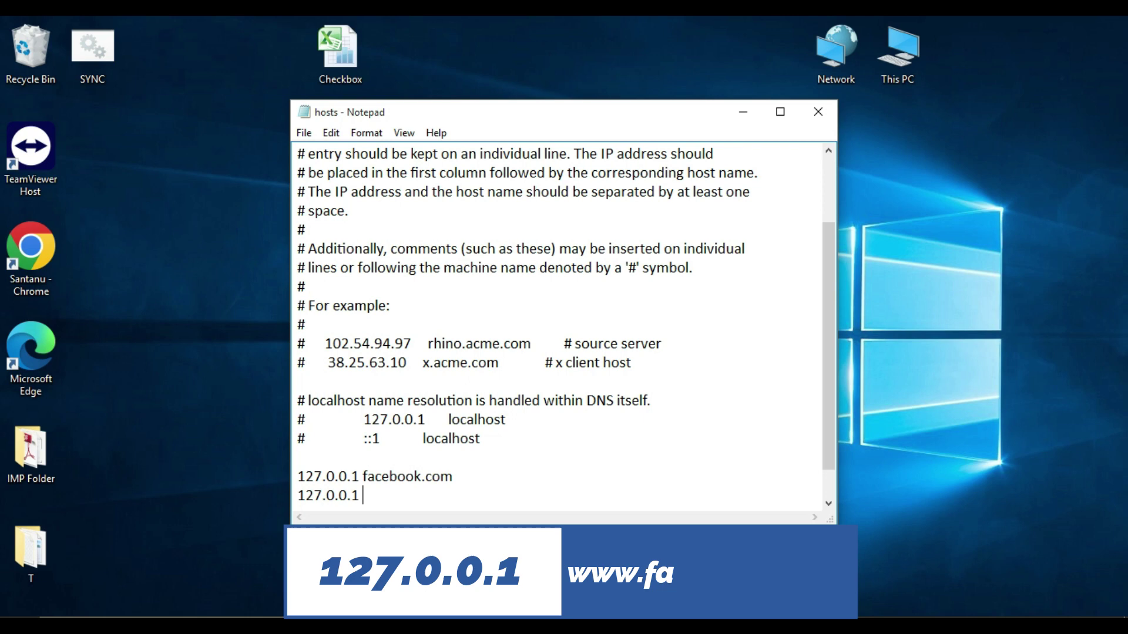
pyautogui.write(' www')
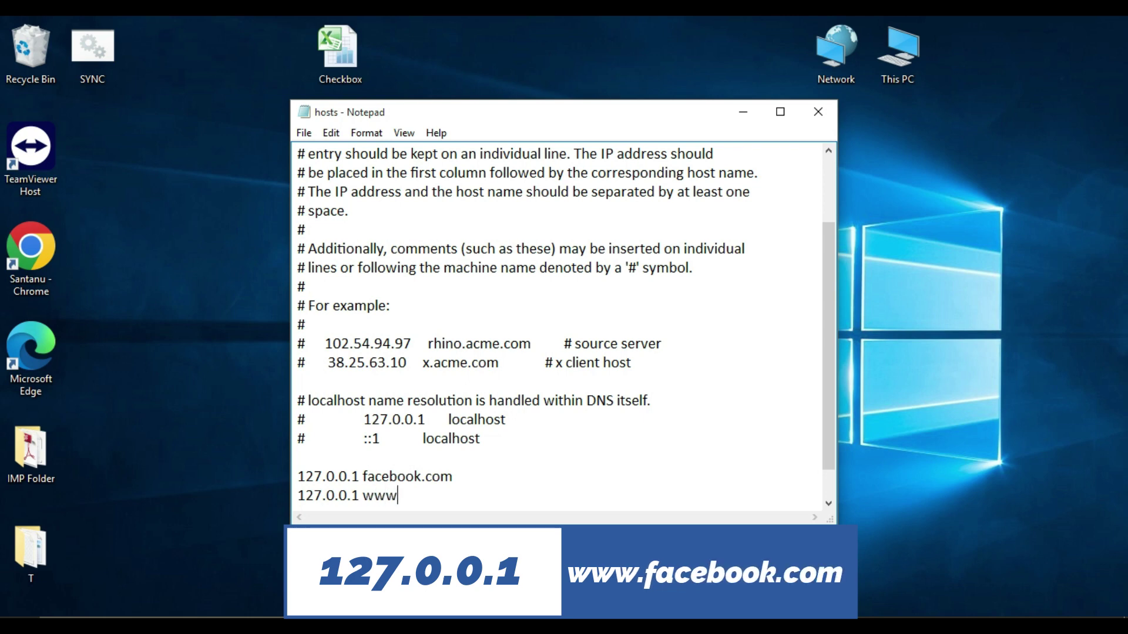
pyautogui.write('.fac')
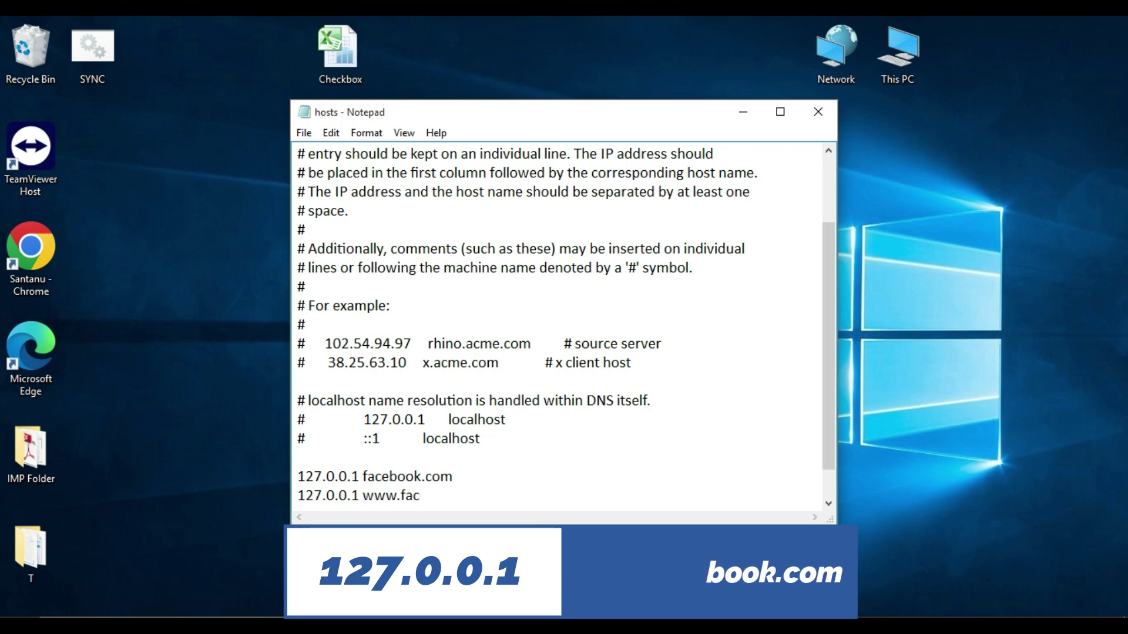
pyautogui.write('ebook.')
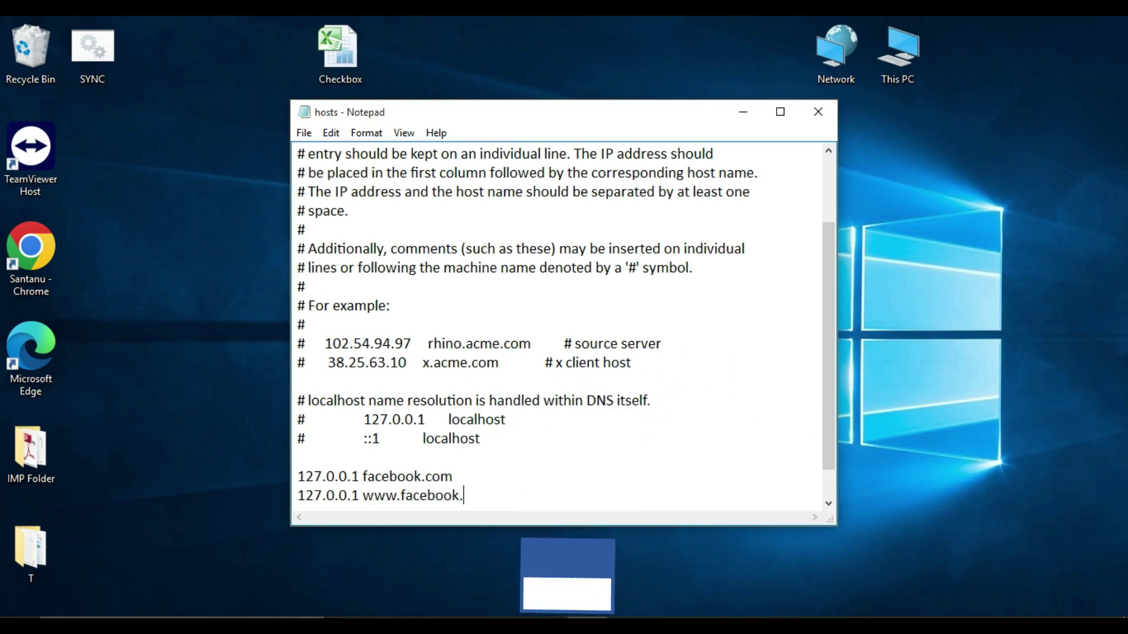
pyautogui.write('com')
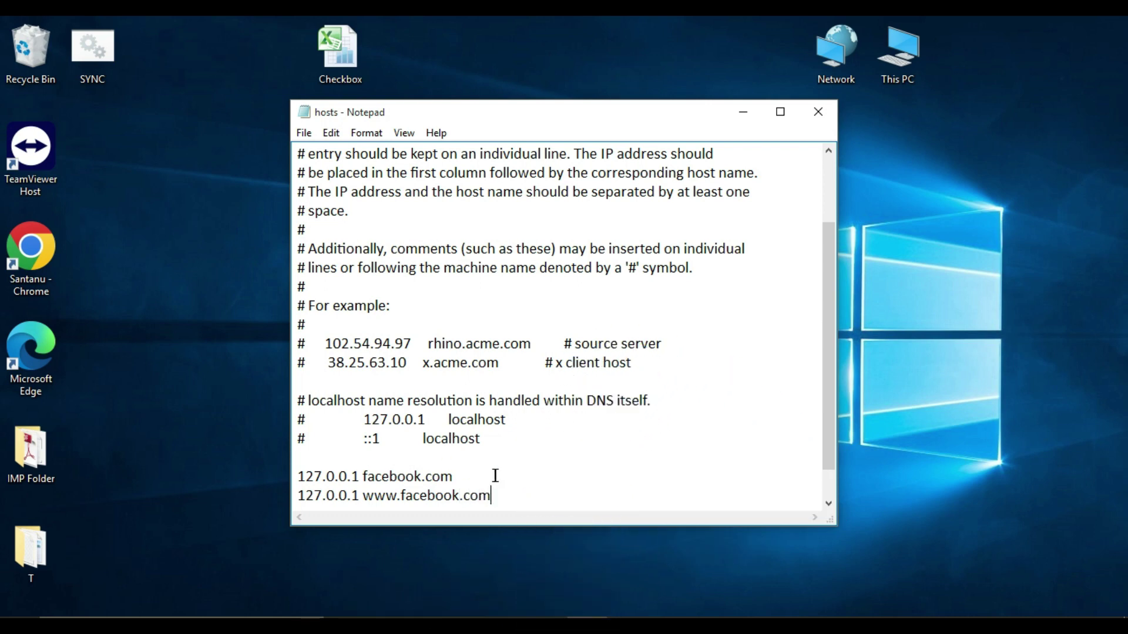
# Save the edited hosts file and minimize Notepad
pyautogui.click(303, 134)
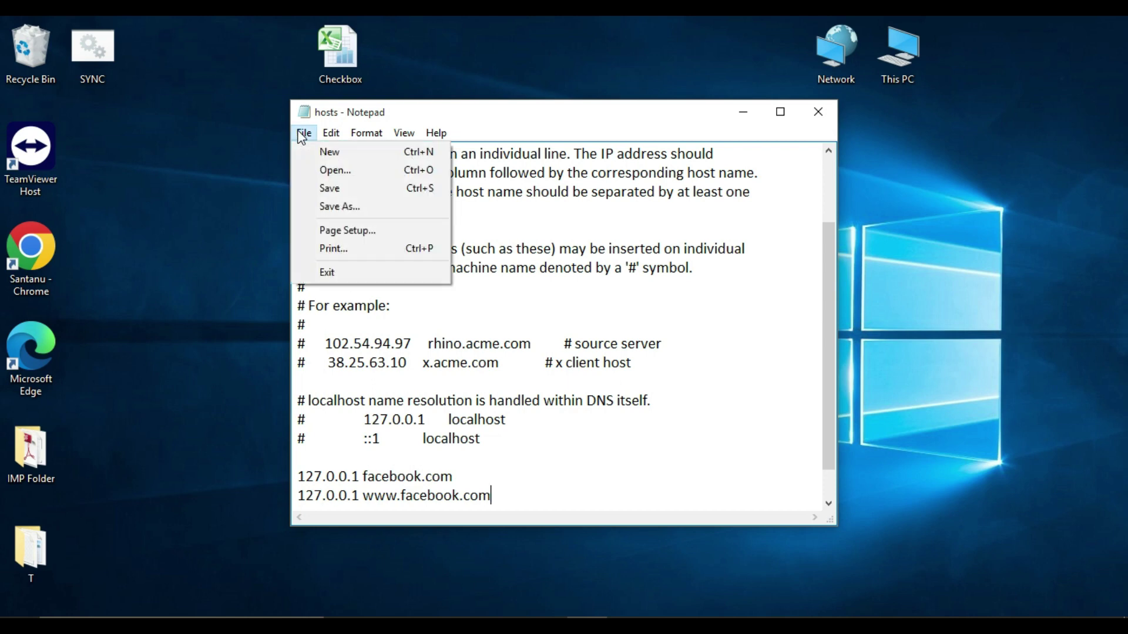
pyautogui.click(326, 194)
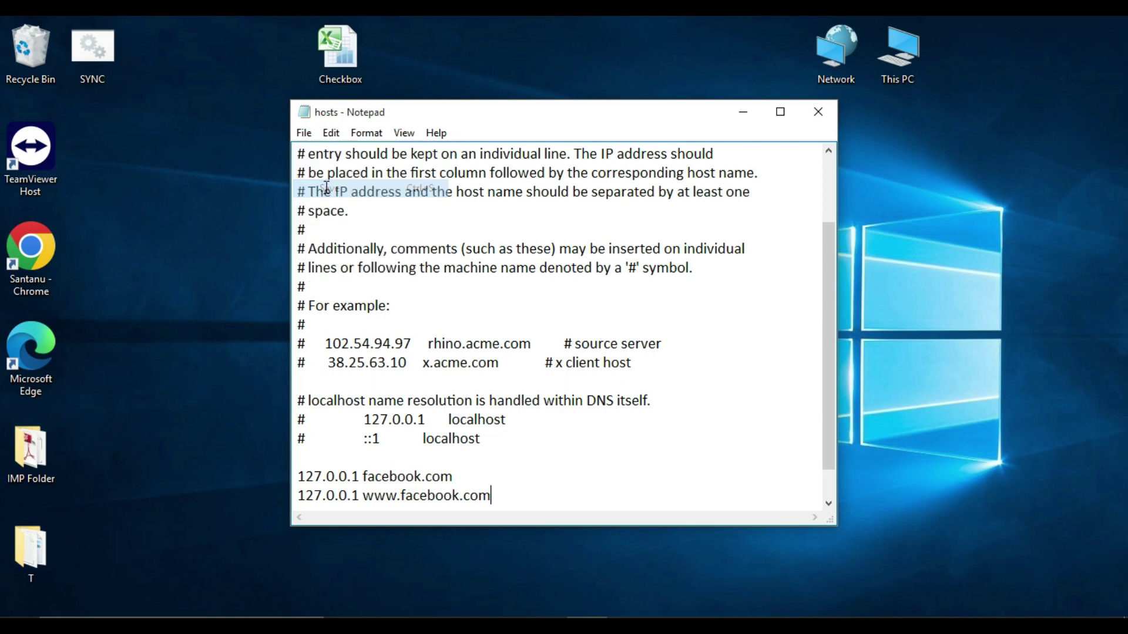
pyautogui.click(743, 113)
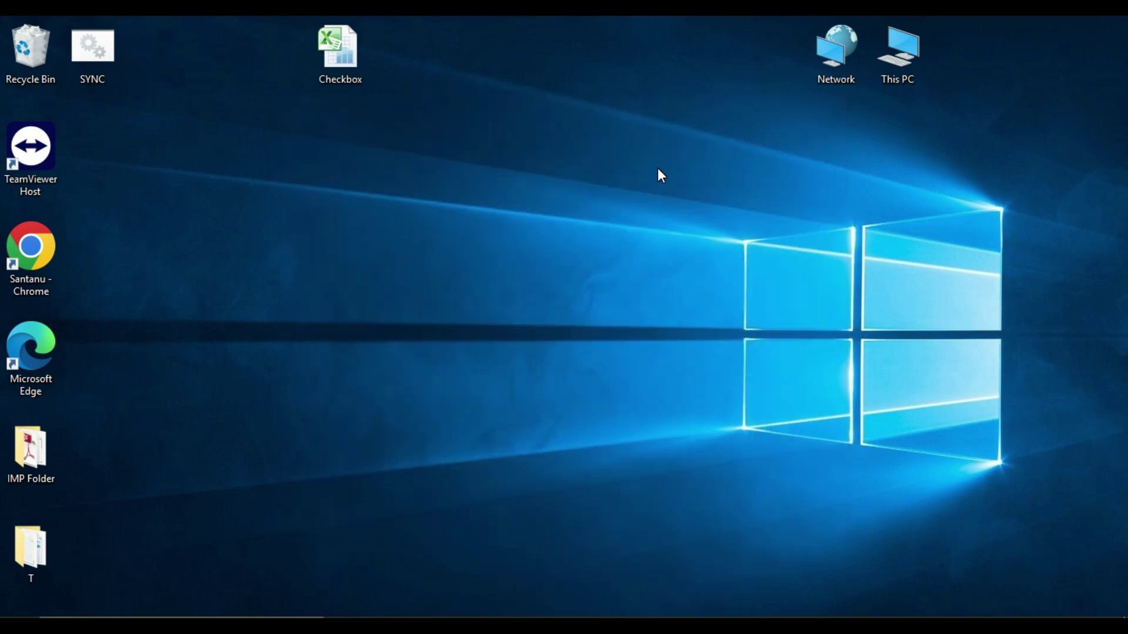
# Launch Command Prompt as administrator from a Start menu search for cmd
pyautogui.press('super')
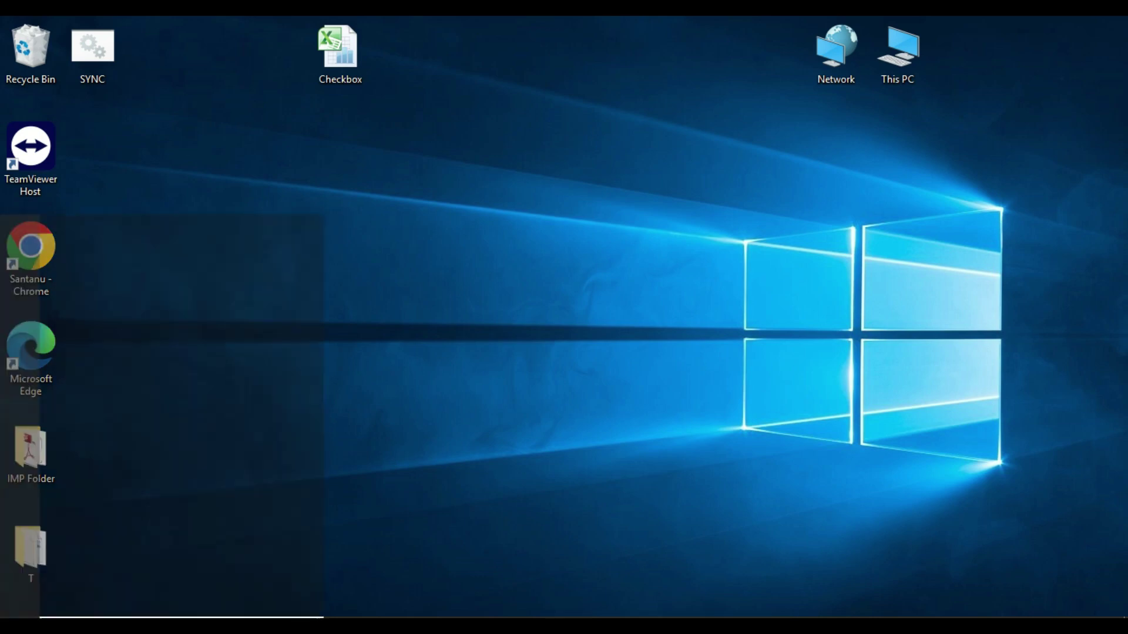
pyautogui.write('cmd')
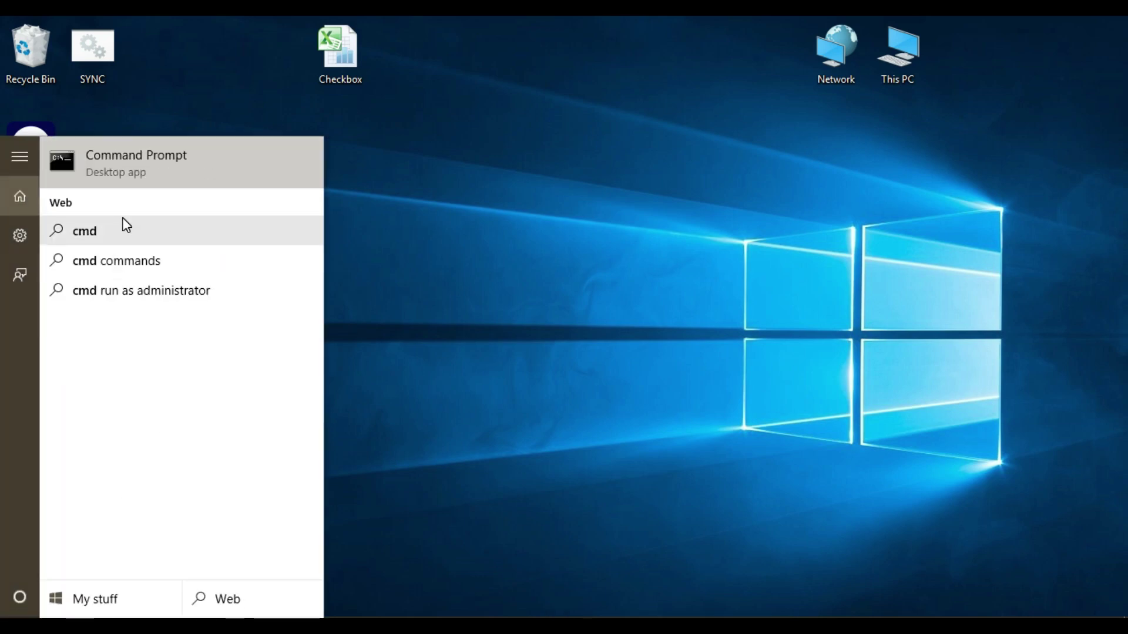
pyautogui.rightClick(130, 159)
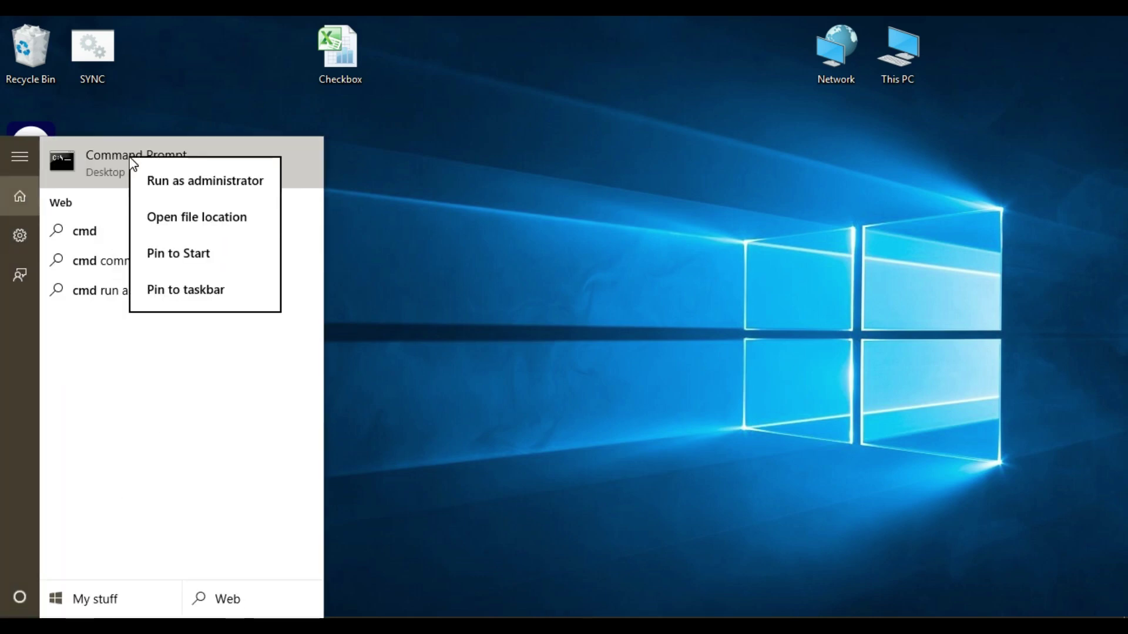
pyautogui.click(184, 180)
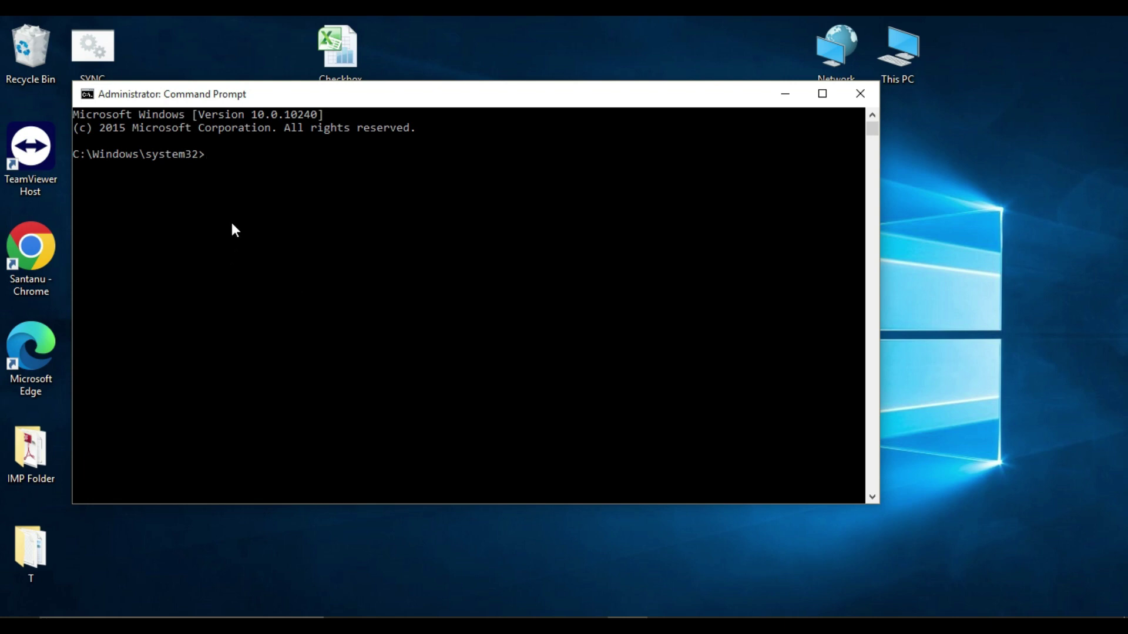
pyautogui.write('ip')
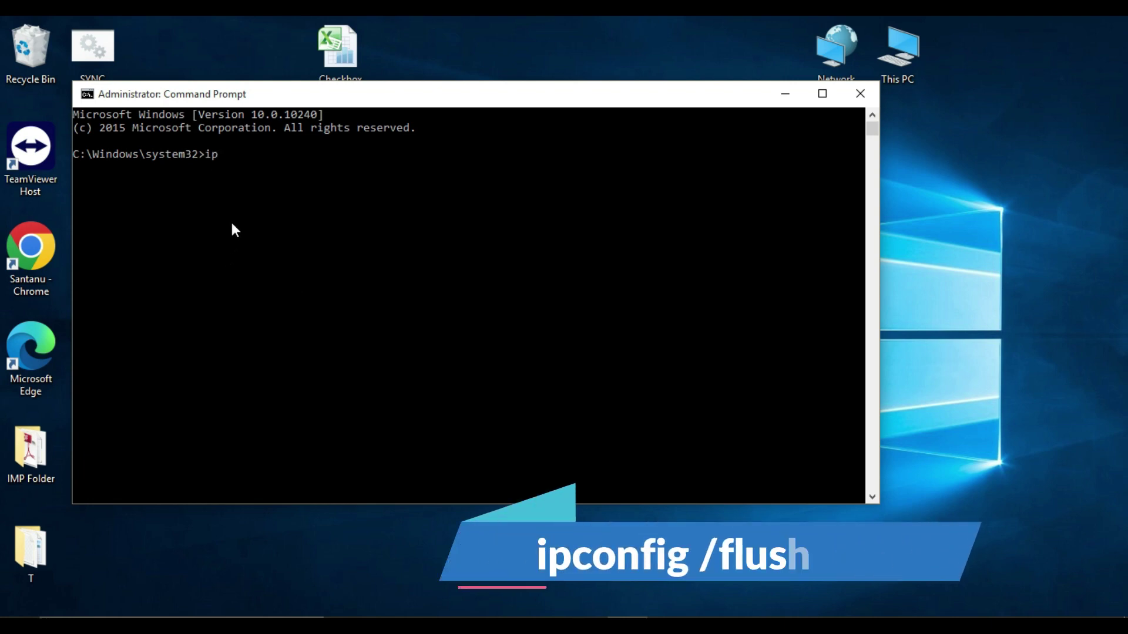
pyautogui.write('config ')
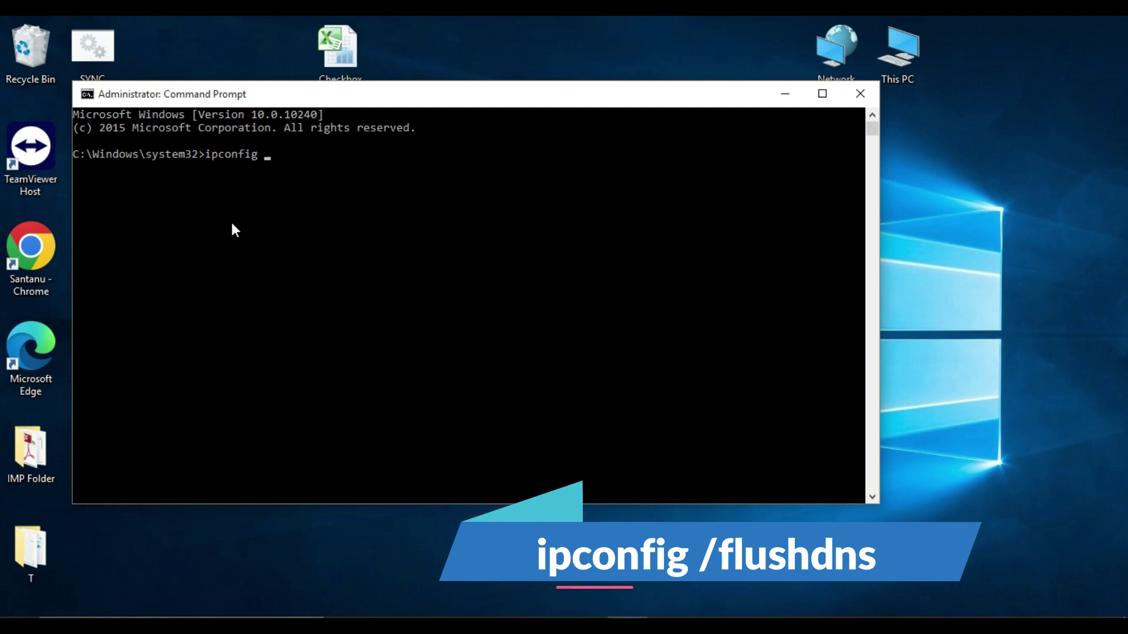
pyautogui.write('/')
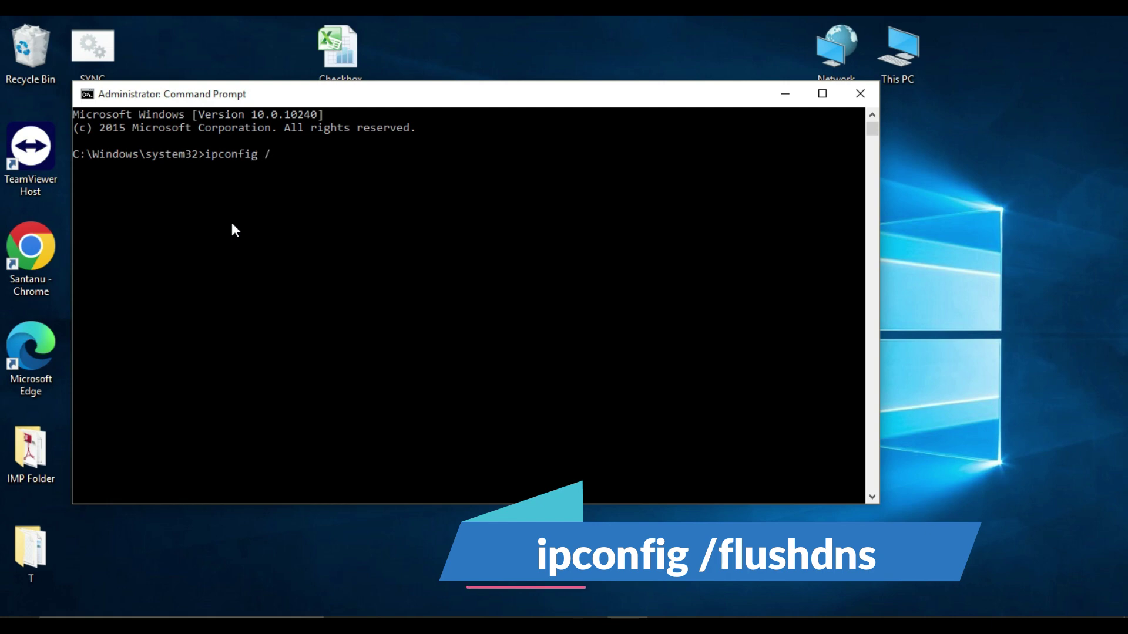
pyautogui.write('flus')
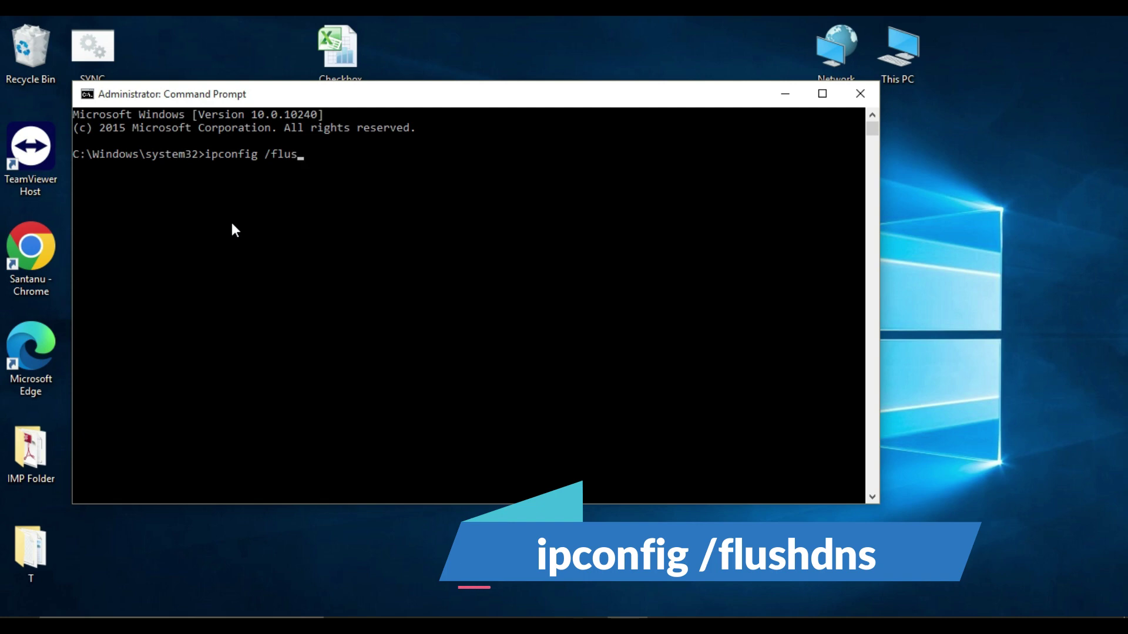
pyautogui.write('hdns')
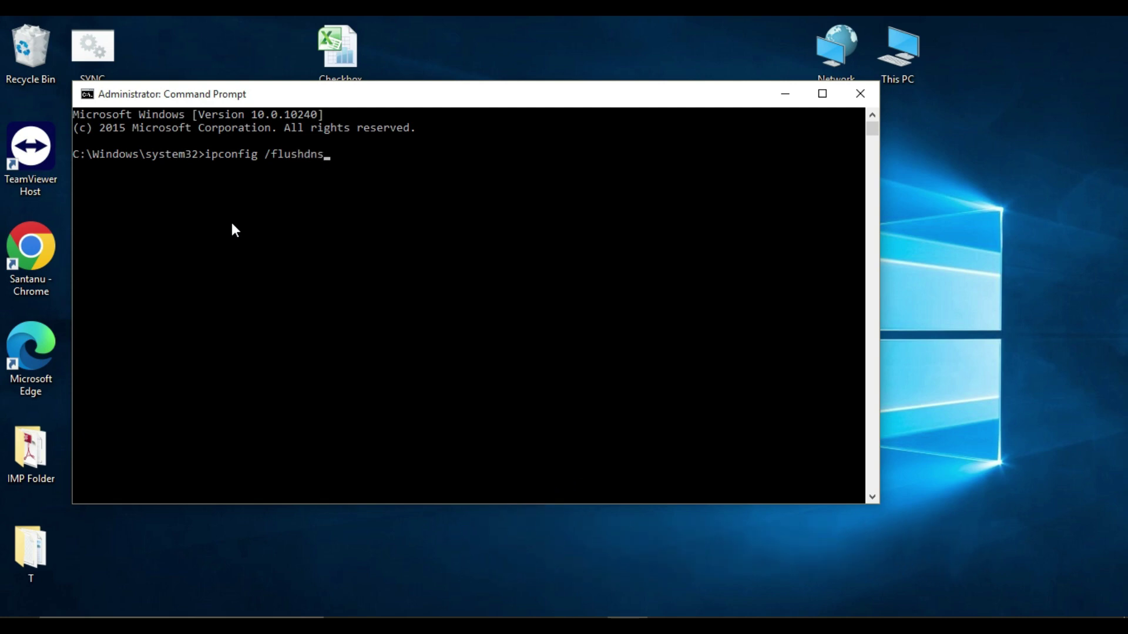
# Run ipconfig /flushdns, then close the Command Prompt window
pyautogui.press('Return')
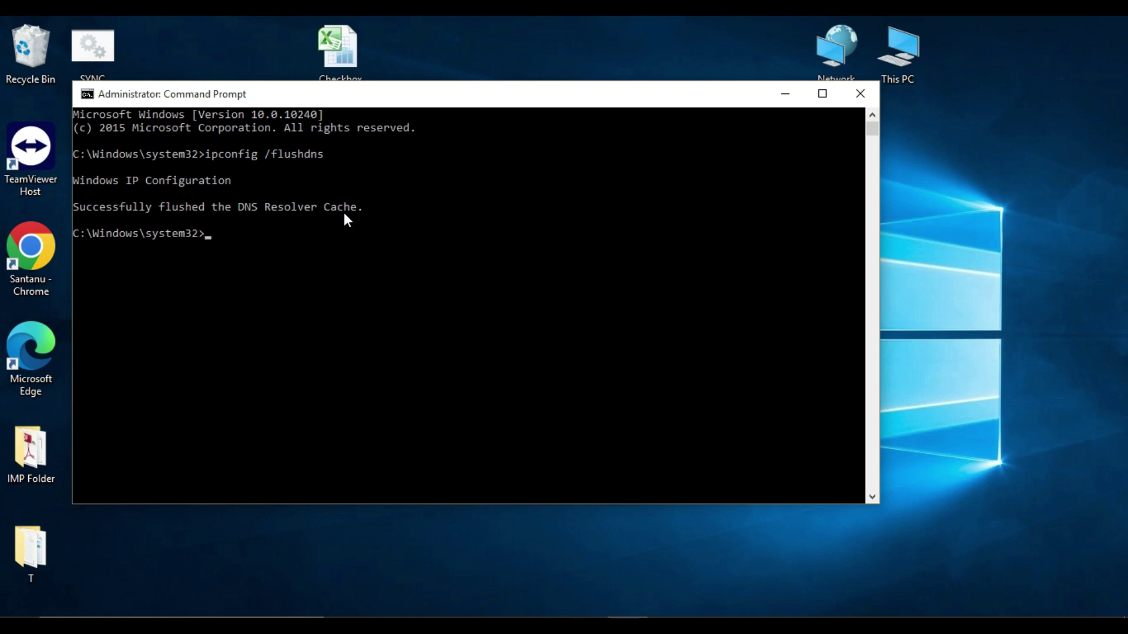
pyautogui.click(859, 93)
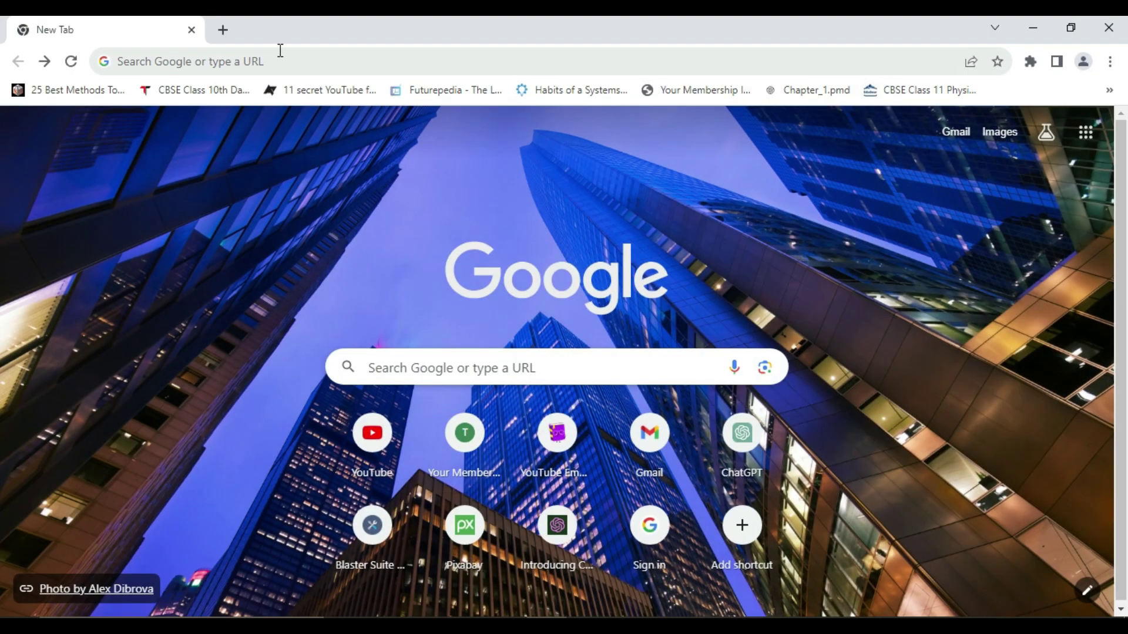
# Load facebook.com from the Chrome address-bar suggestion to test the block
pyautogui.click(280, 64)
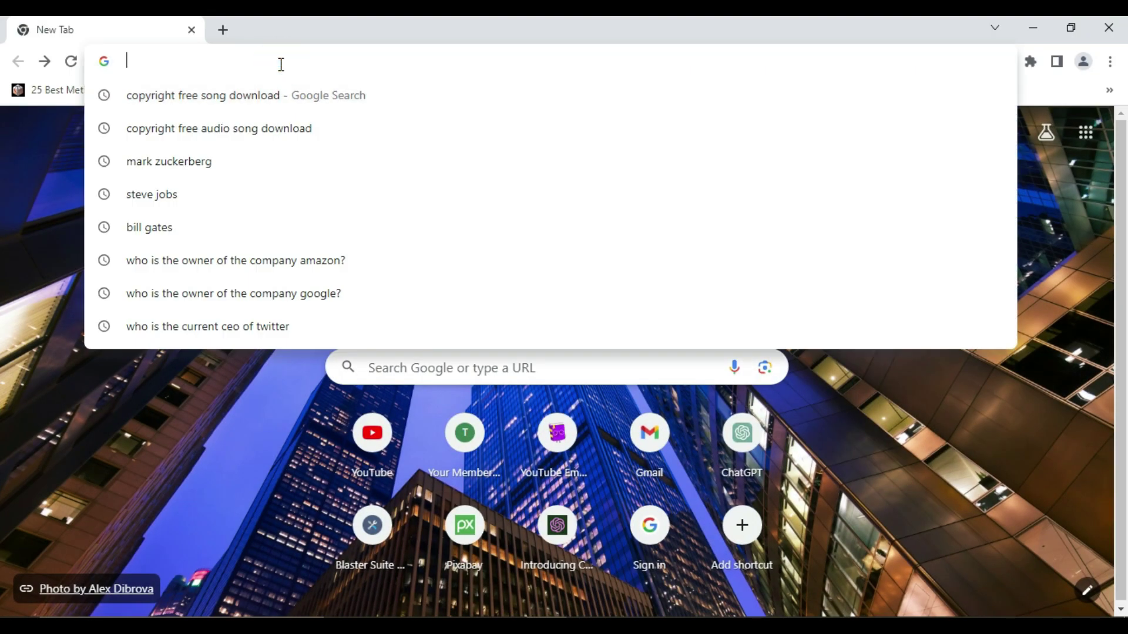
pyautogui.write('facebook.com')
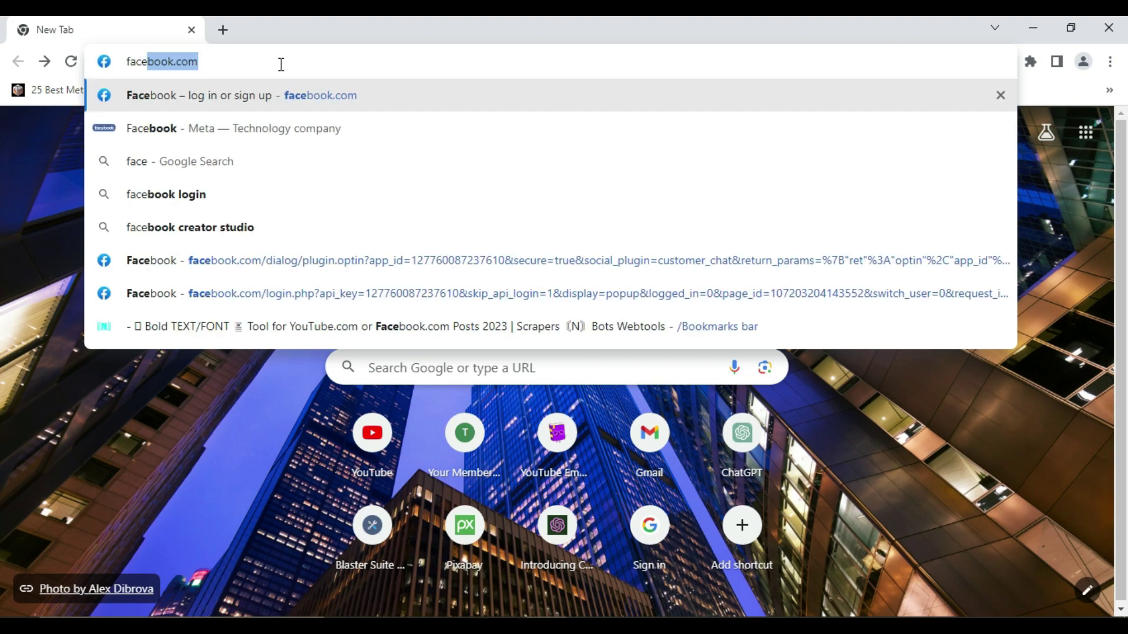
pyautogui.click(316, 94)
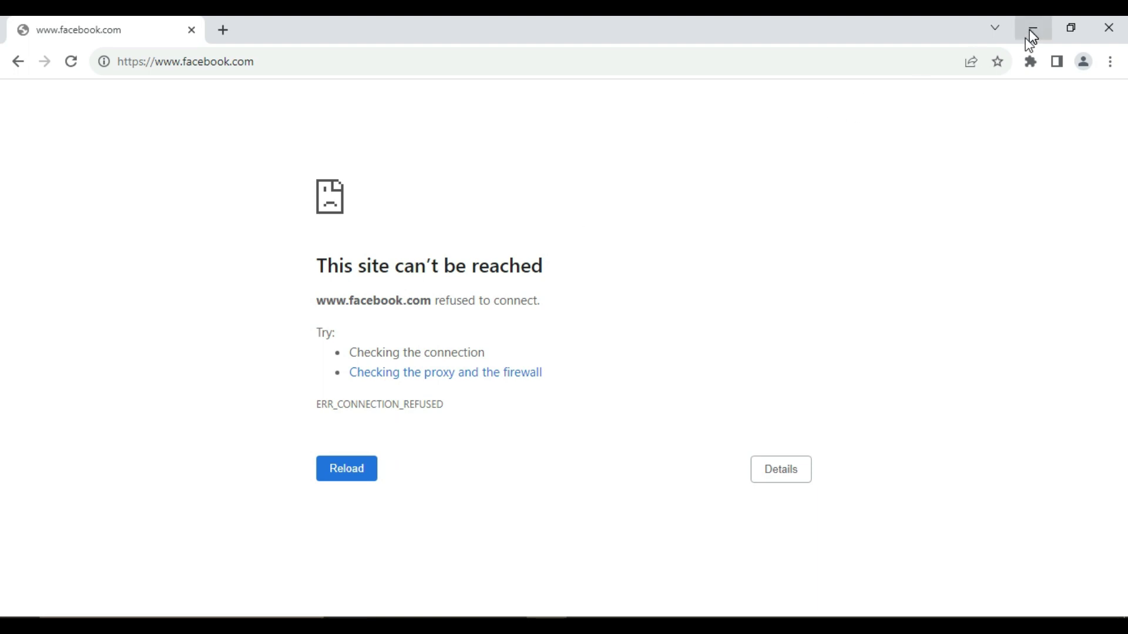
# Delete both 127.0.0.1 facebook blocking lines from the hosts file and save it
pyautogui.click(584, 619)
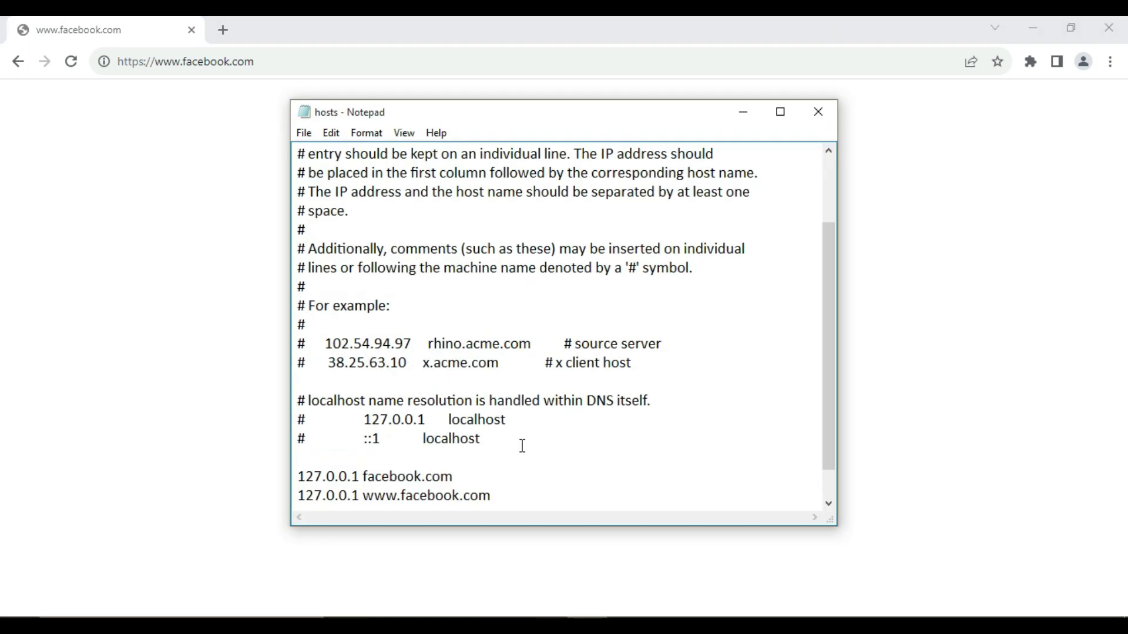
pyautogui.scroll(-1, 520, 441)
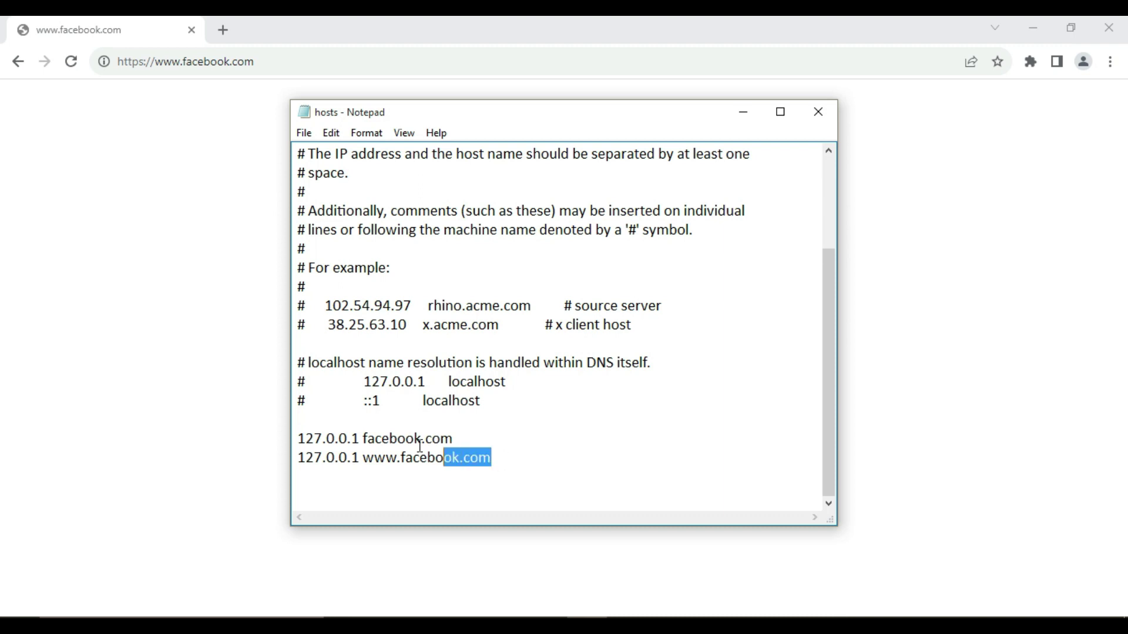
pyautogui.moveTo(501, 460); pyautogui.dragTo(278, 441)
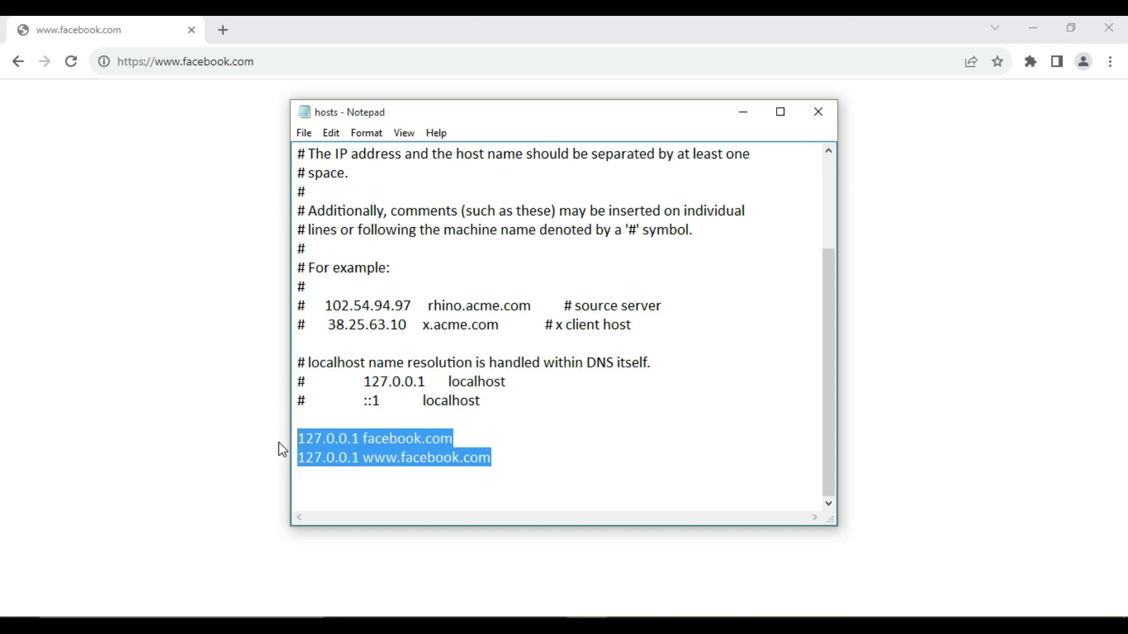
pyautogui.press('BackSpace')
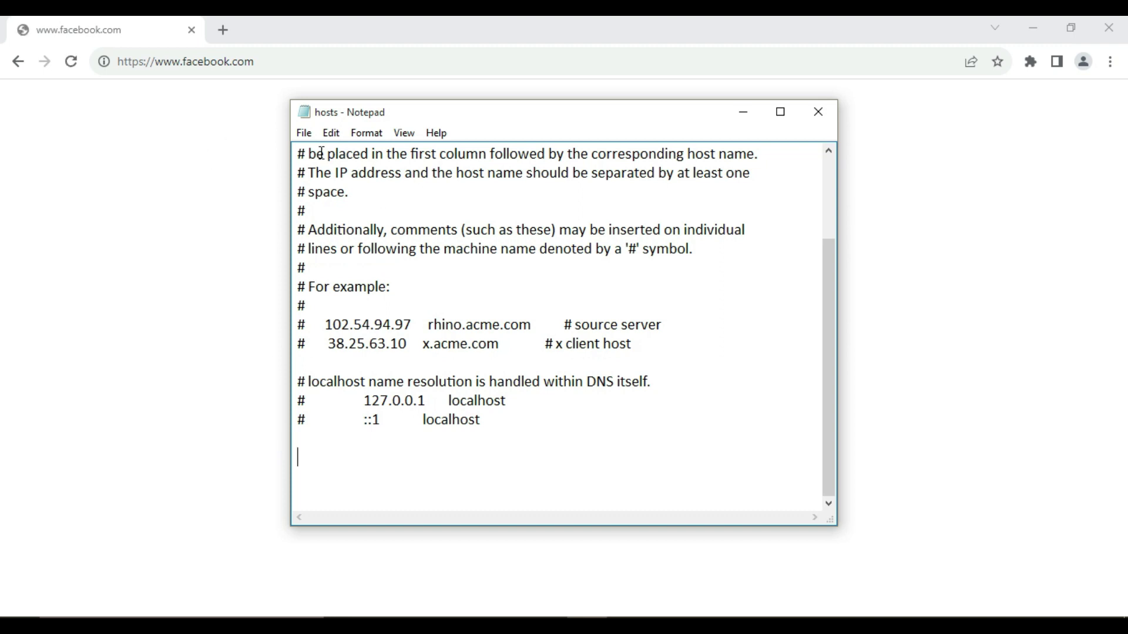
pyautogui.click(302, 132)
pyautogui.click(331, 188)
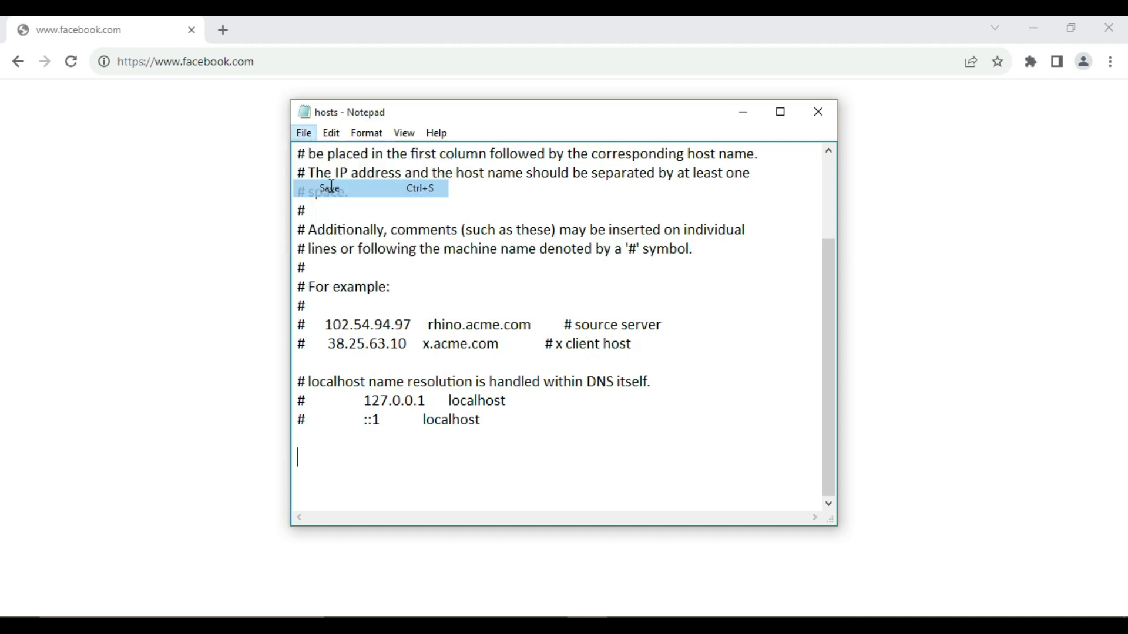
pyautogui.click(818, 111)
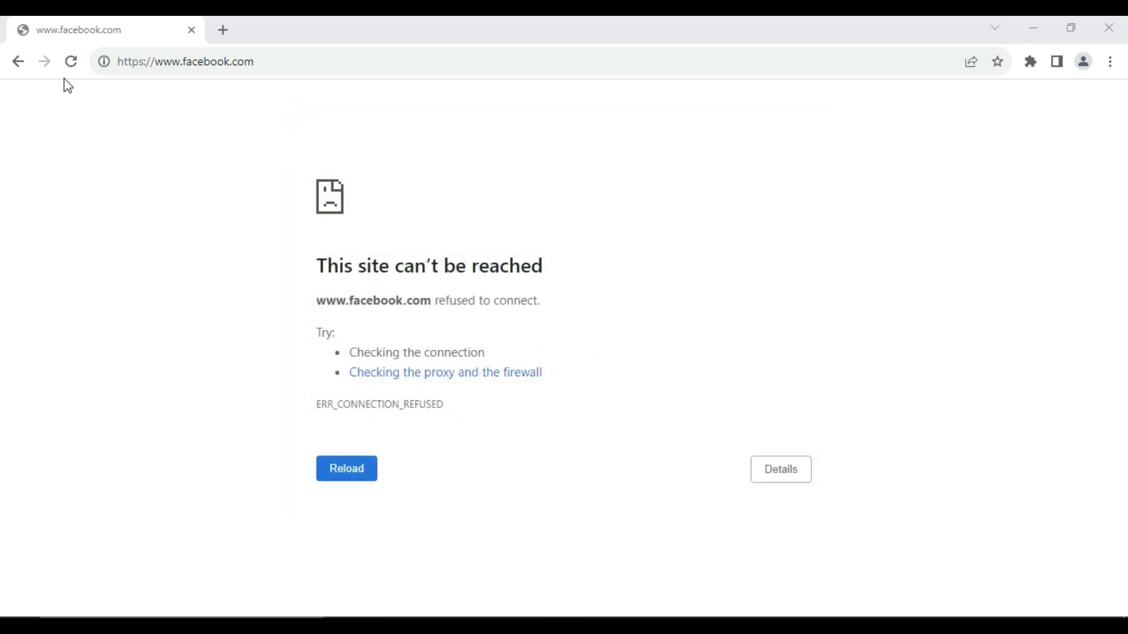
pyautogui.click(72, 61)
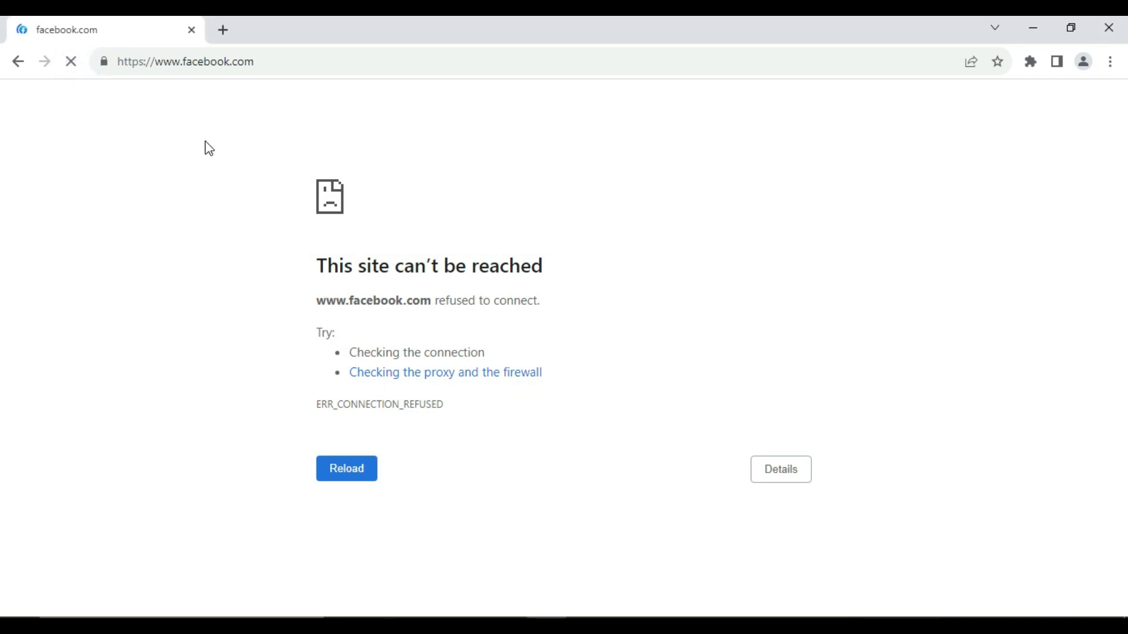